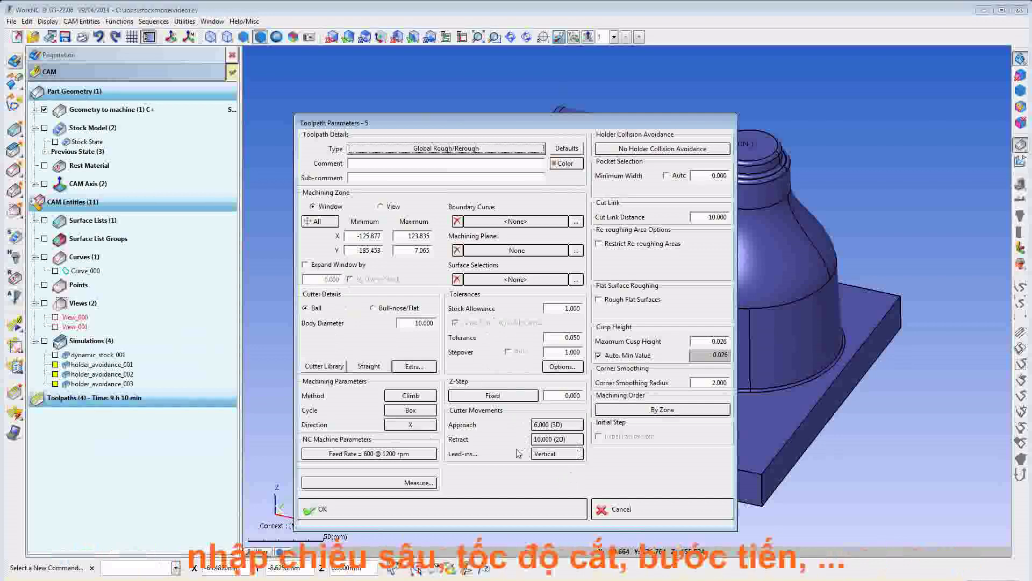
# Assign the Rough 30mm bull-nose cutter from the tool library to the new Global Rough/Rerough toolpath
pyautogui.click(334, 366)
pyautogui.click(56, 43)
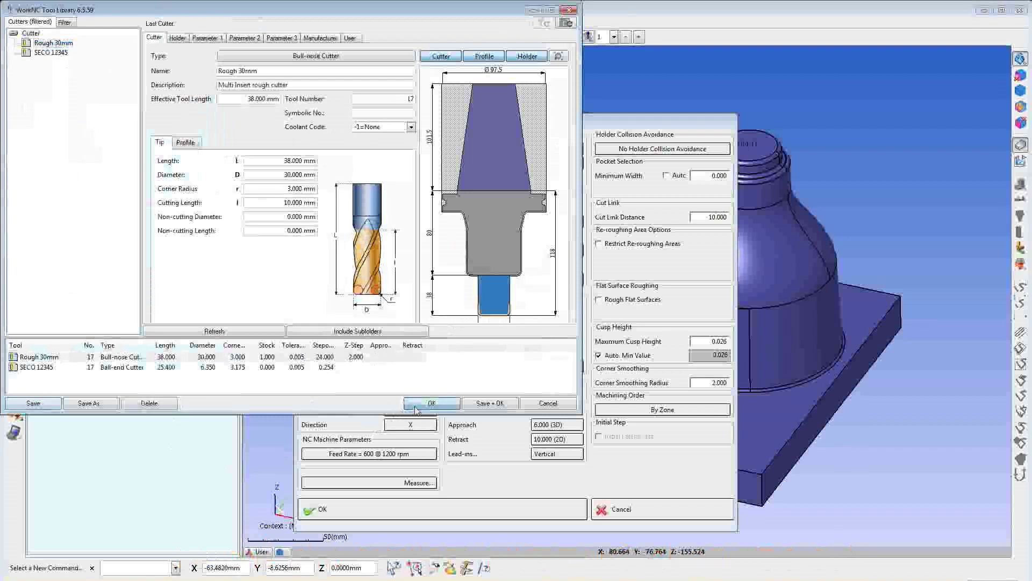
pyautogui.click(432, 404)
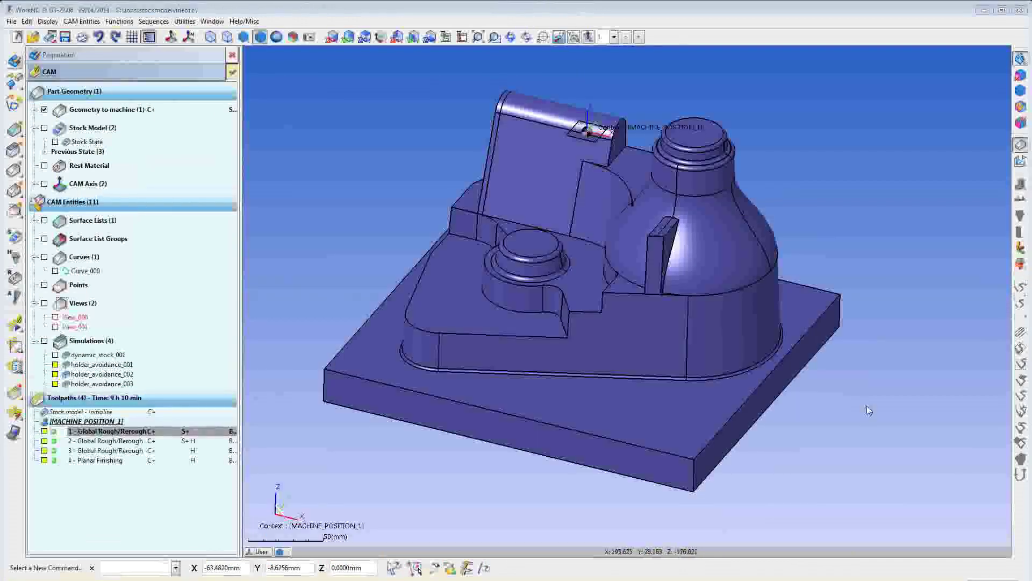
# Inspect the first Global Rough/Rerough toolpath with its cutter and holder, hide it, and examine the holder_avoidance_001 simulated stock from behind
pyautogui.click(44, 432)
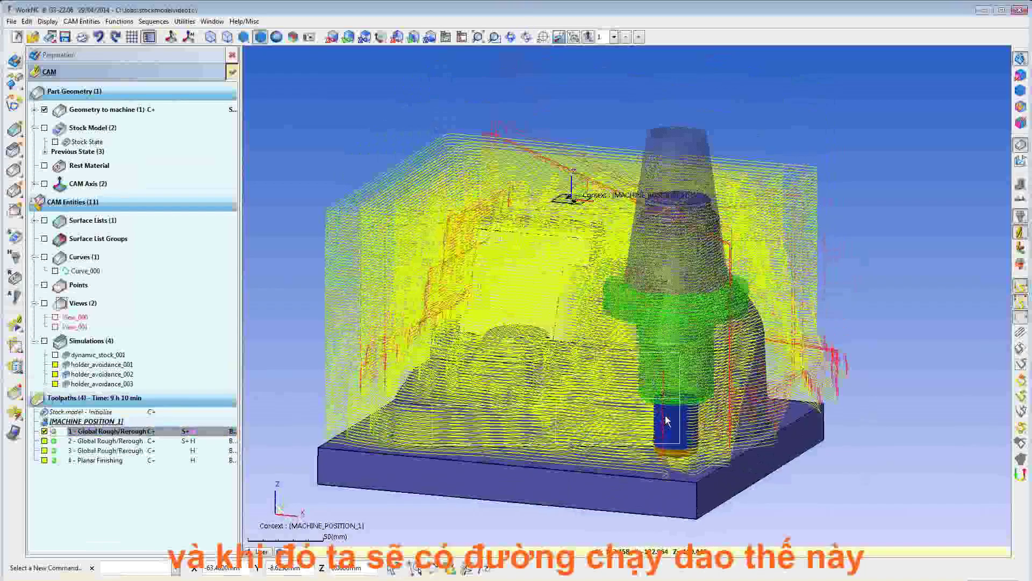
pyautogui.moveTo(649, 413); pyautogui.dragTo(611, 421, button='middle')
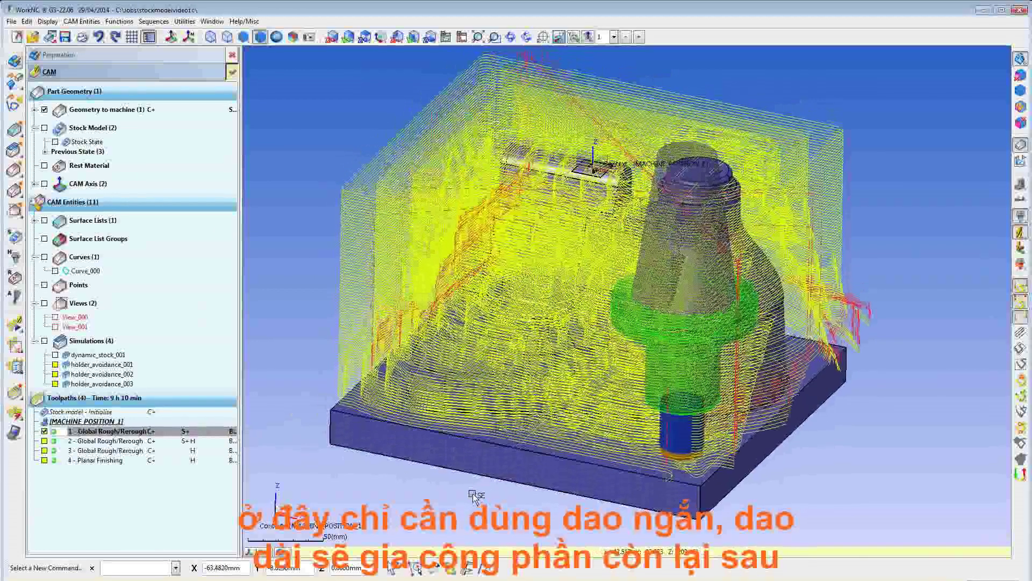
pyautogui.click(44, 432)
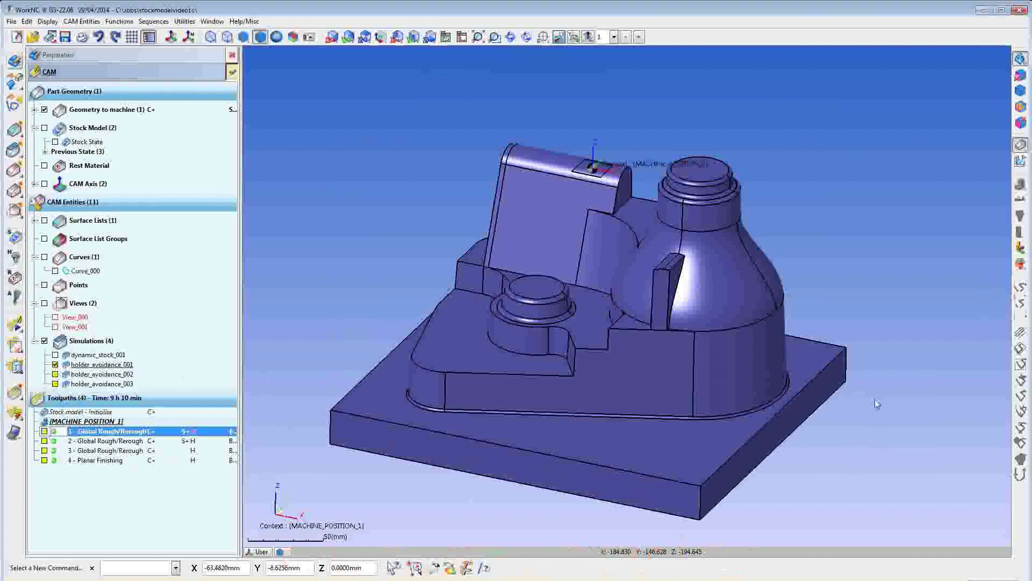
pyautogui.moveTo(840, 403); pyautogui.dragTo(593, 393, button='middle')
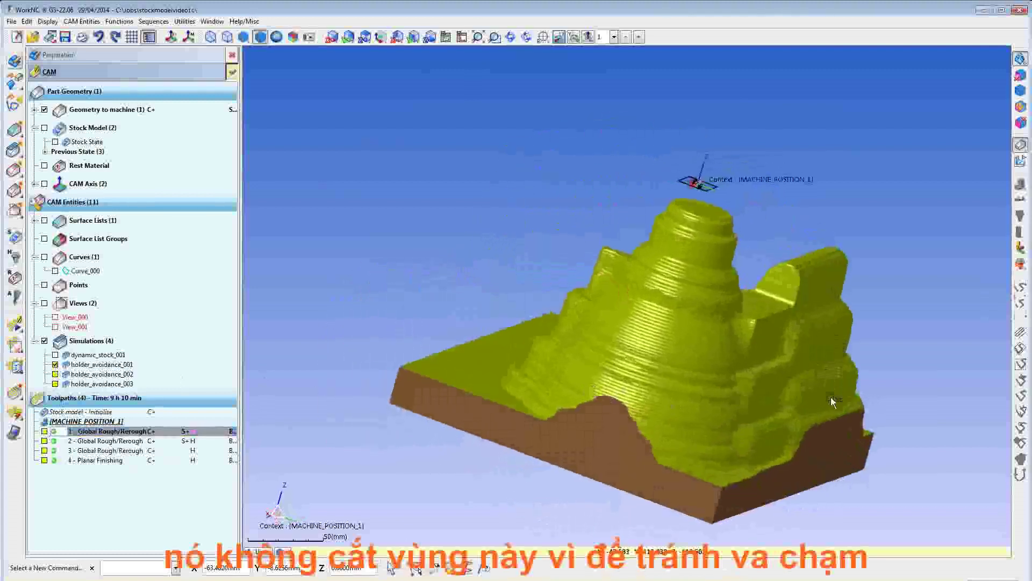
pyautogui.moveTo(572, 410); pyautogui.dragTo(382, 459, button='middle')
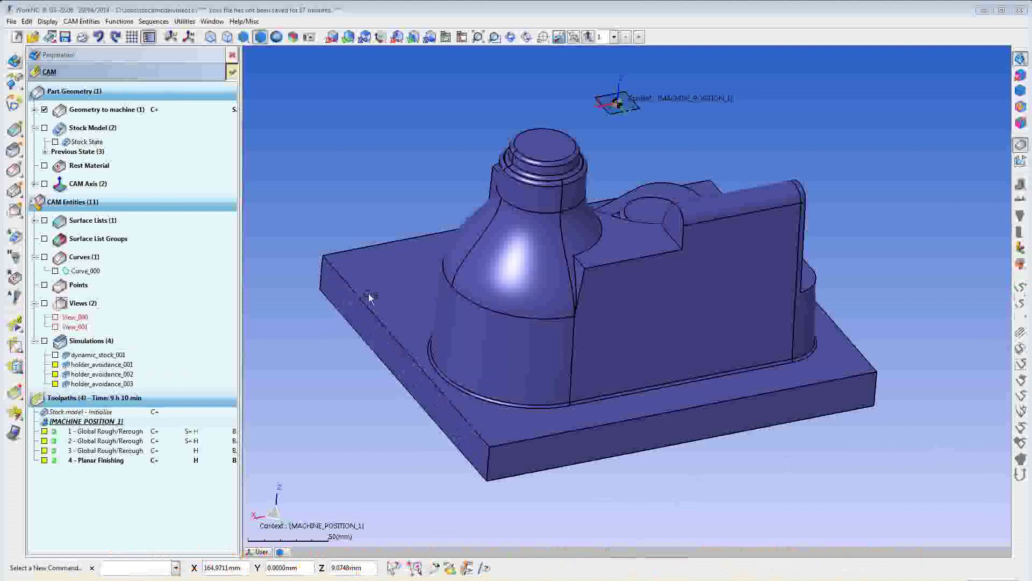
# Create a simple machining view square to the part's back, framing the whole part and base from about (-138, -185) to (144, 9)
pyautogui.click(349, 38)
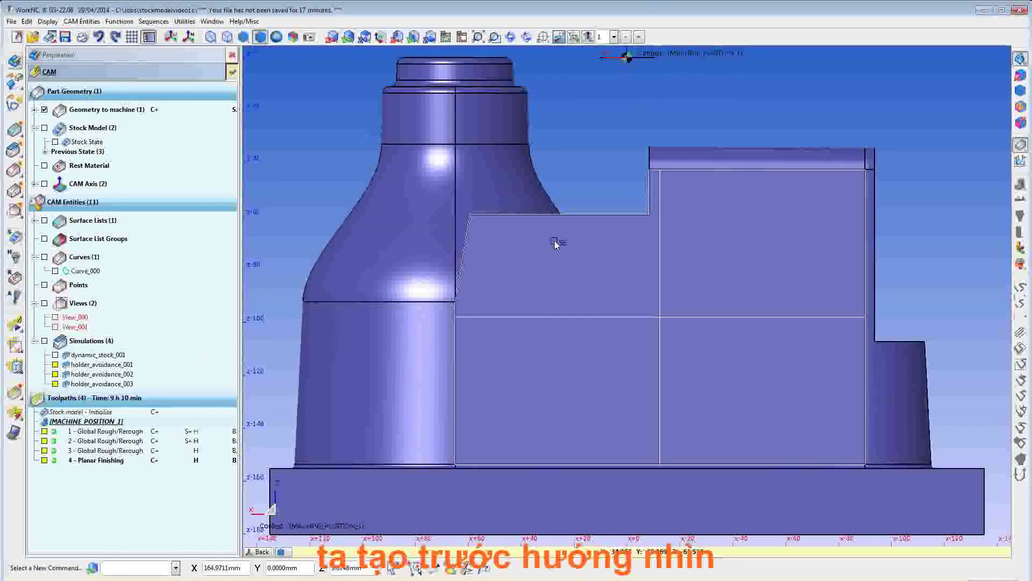
pyautogui.scroll(-4, 560, 291)
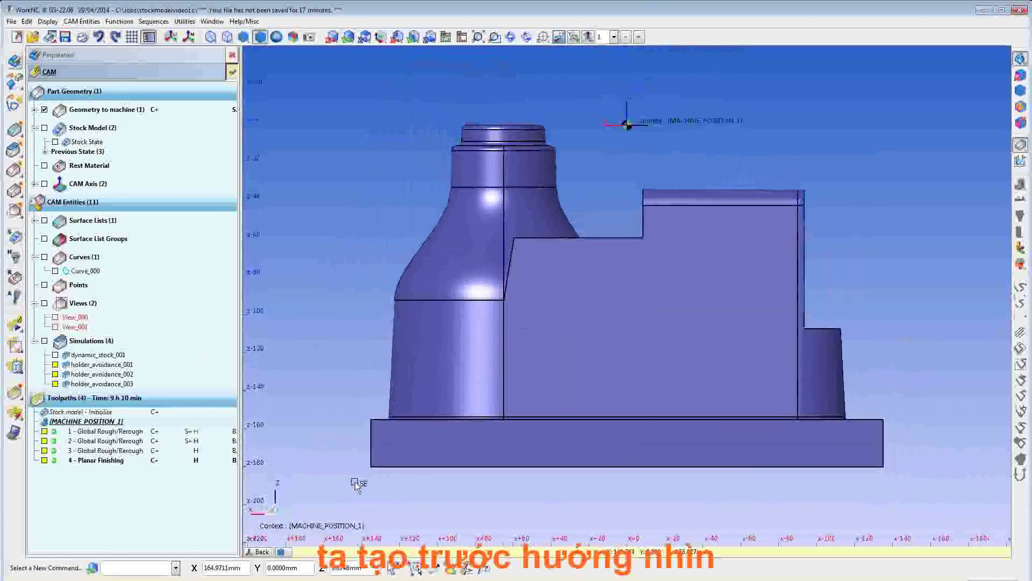
pyautogui.rightClick(395, 453)
pyautogui.click(450, 427)
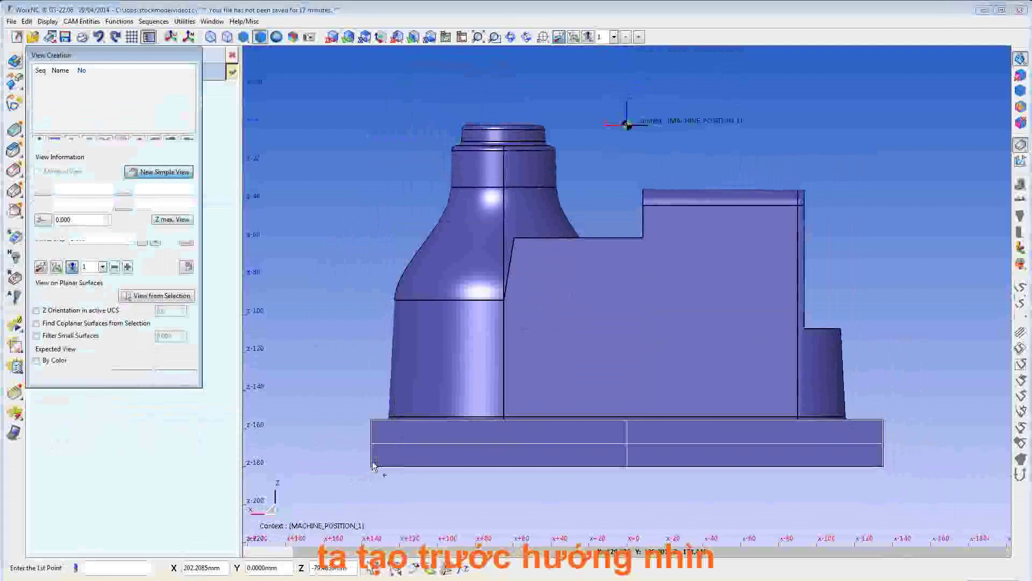
pyautogui.click(366, 475)
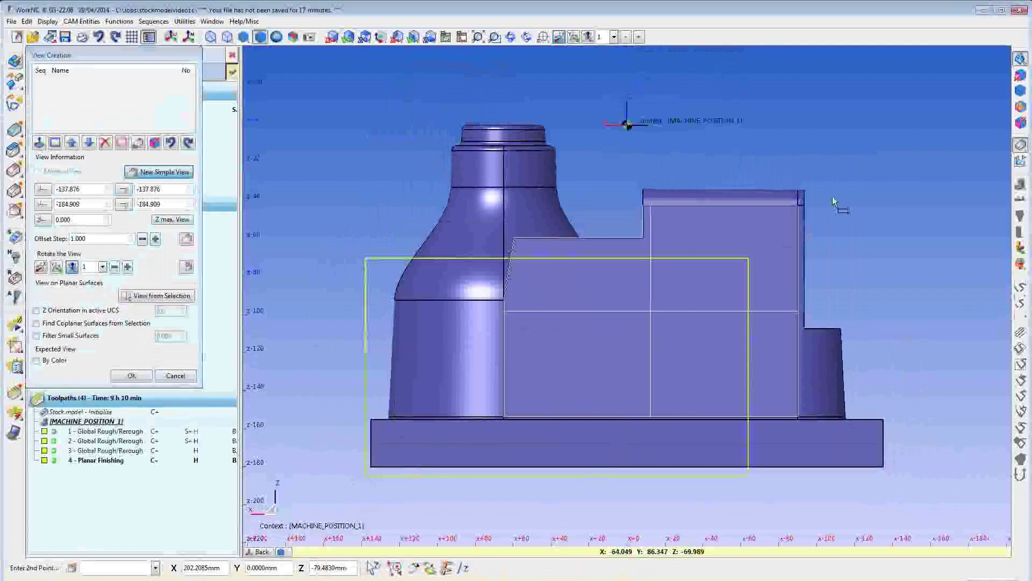
pyautogui.click(901, 108)
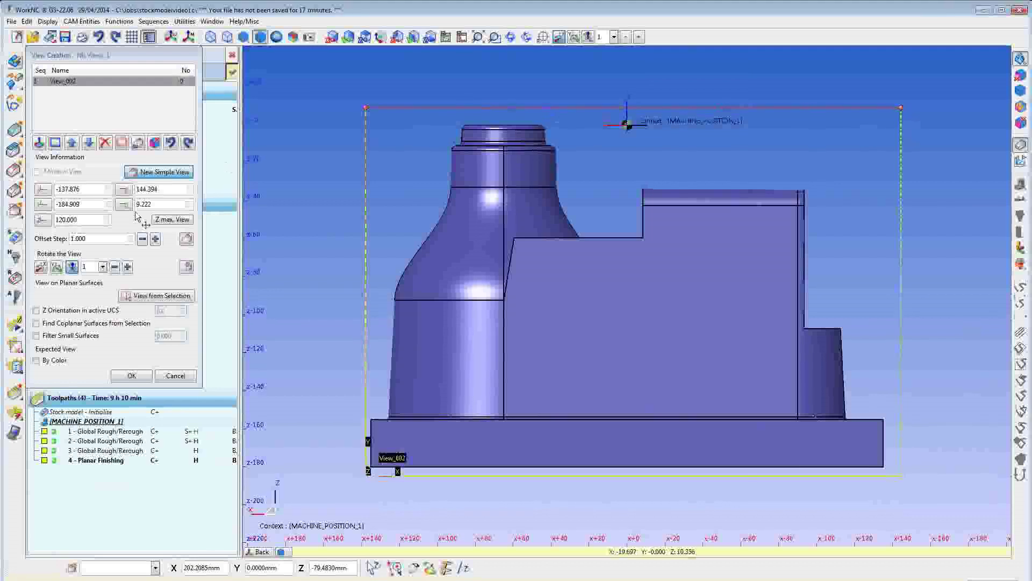
pyautogui.click(130, 375)
# Start a new toolpath and set its strategy to the 3-axis roughing type Global Rough/Rerough
pyautogui.rightClick(549, 380)
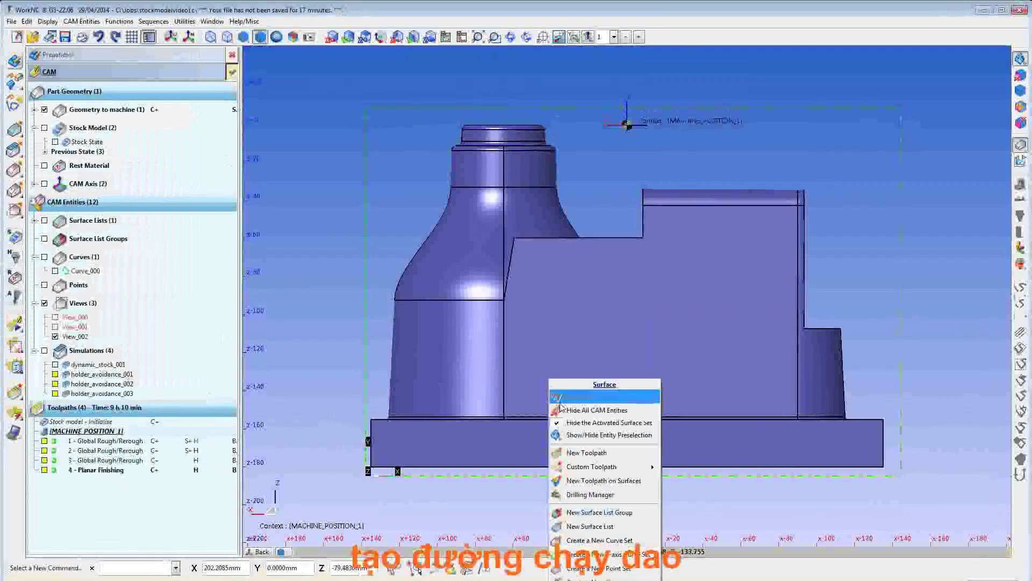
pyautogui.click(586, 453)
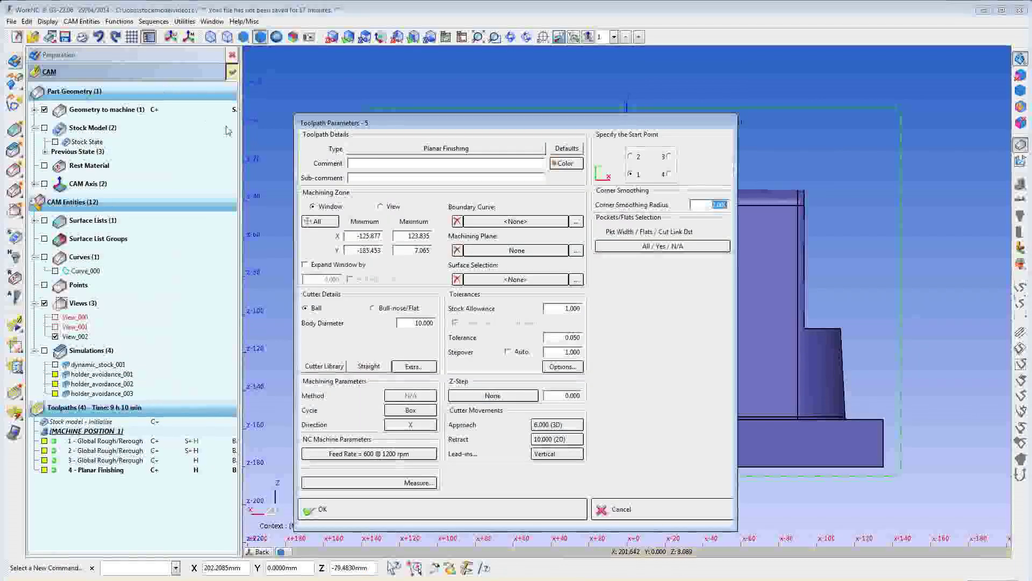
pyautogui.click(395, 148)
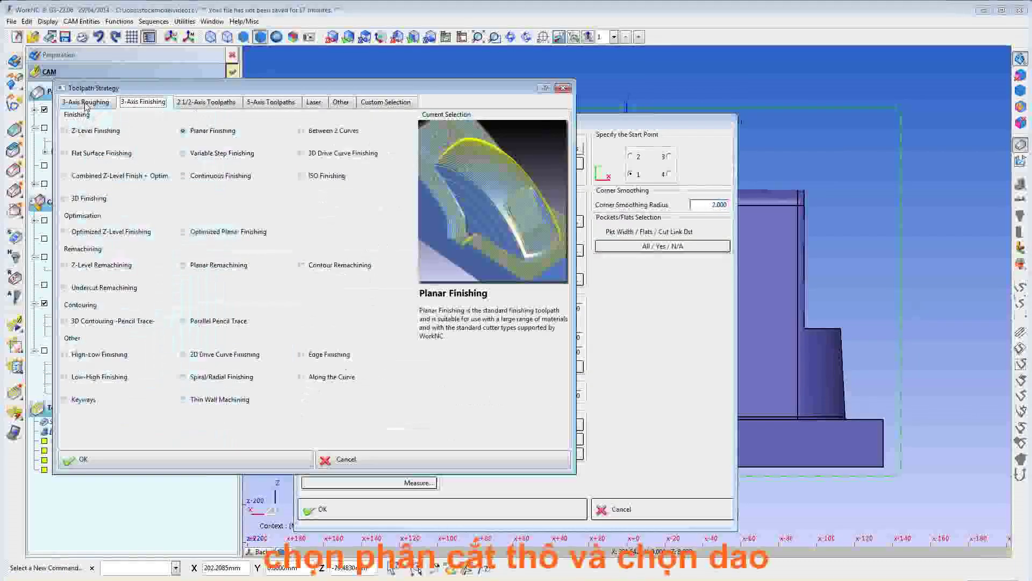
pyautogui.click(86, 102)
pyautogui.click(94, 130)
pyautogui.click(83, 459)
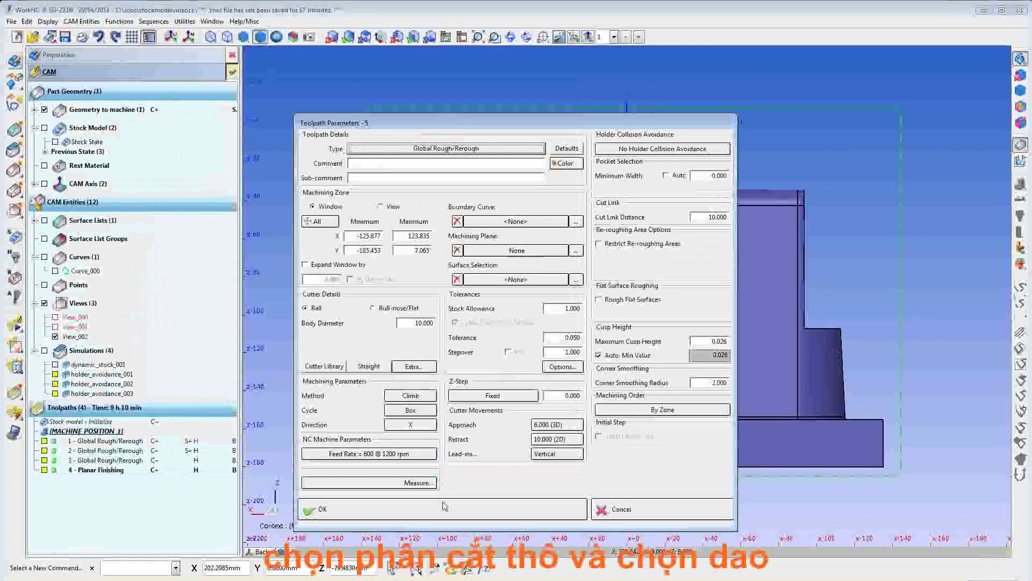
# Load the Rough 30mm cutter from the cutter library into the roughing toolpath that machines the part's back
pyautogui.click(322, 366)
pyautogui.click(52, 43)
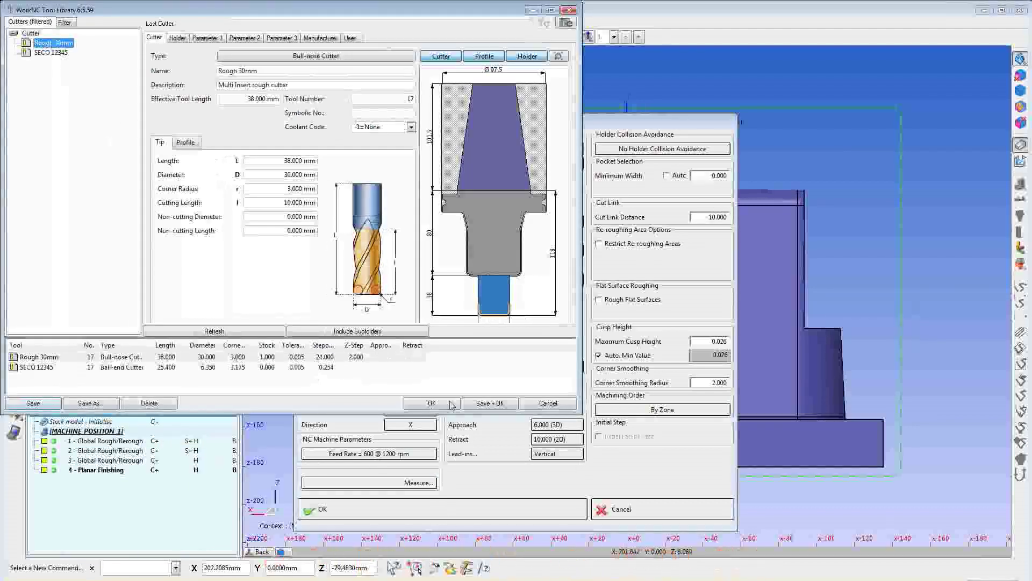
pyautogui.click(431, 402)
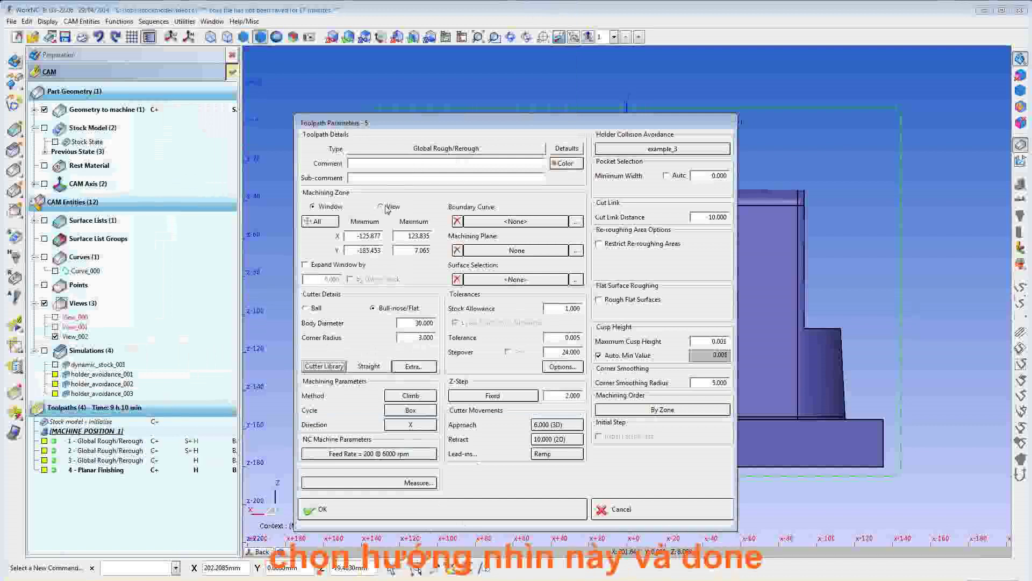
# Limit the roughing toolpath's machining zone to View_000 and confirm the toolpath parameters
pyautogui.click(385, 205)
pyautogui.click(398, 133)
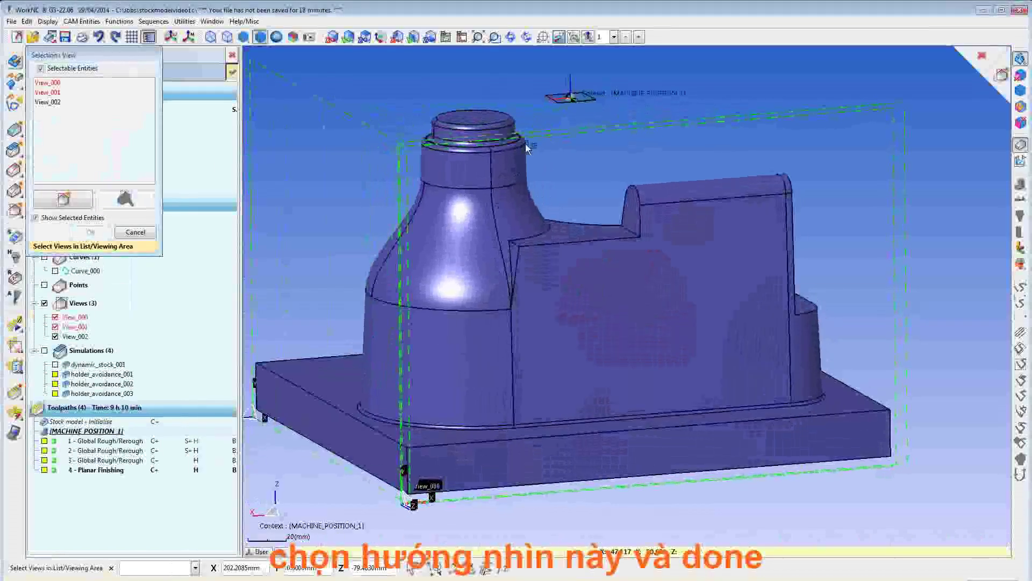
pyautogui.middleClick(519, 279)
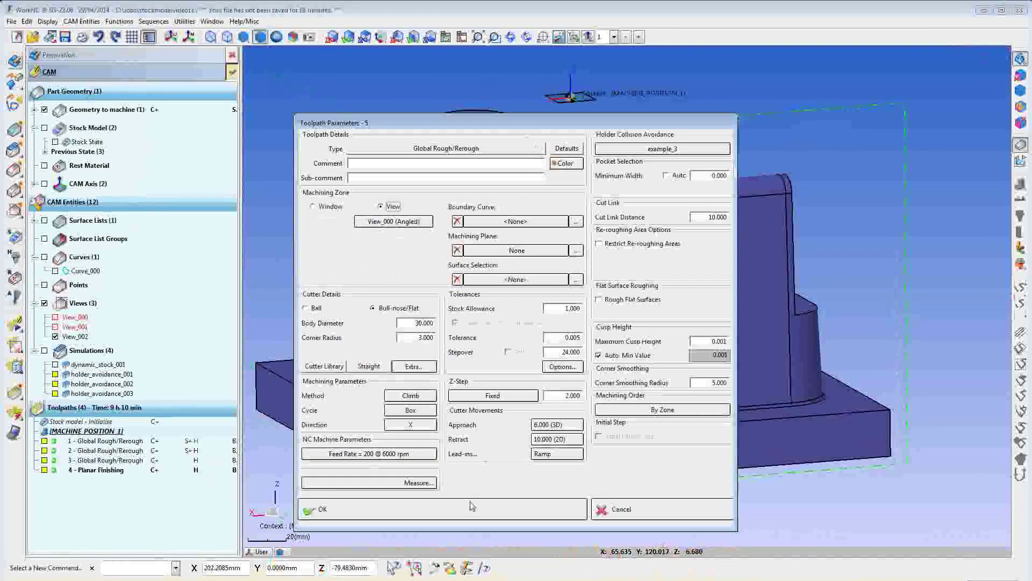
pyautogui.click(472, 506)
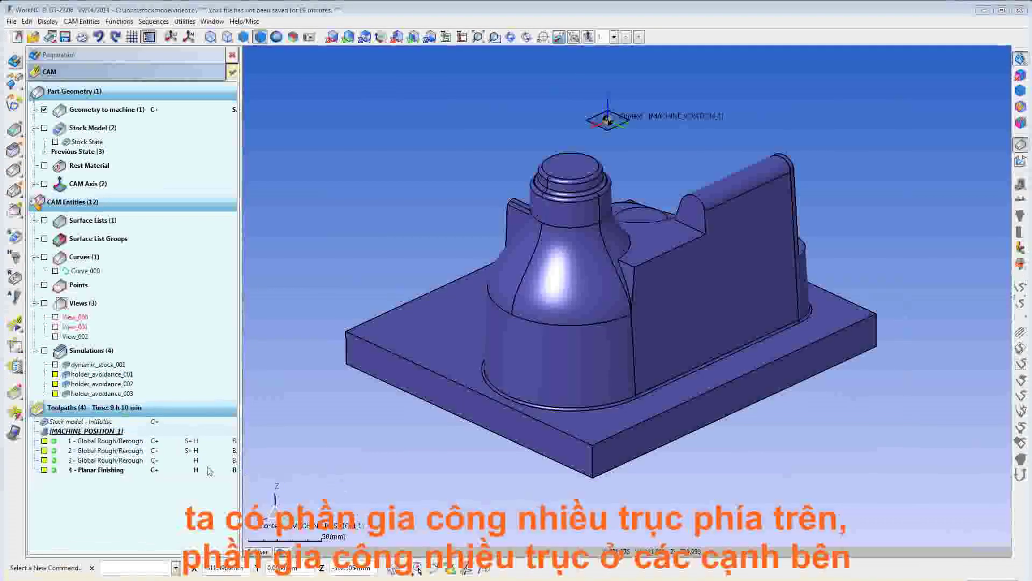
# Display Global Rough/Rerough toolpaths 1, 2 and 3 one after another to compare their cutting directions, and hide toolpath 3
pyautogui.click(119, 444)
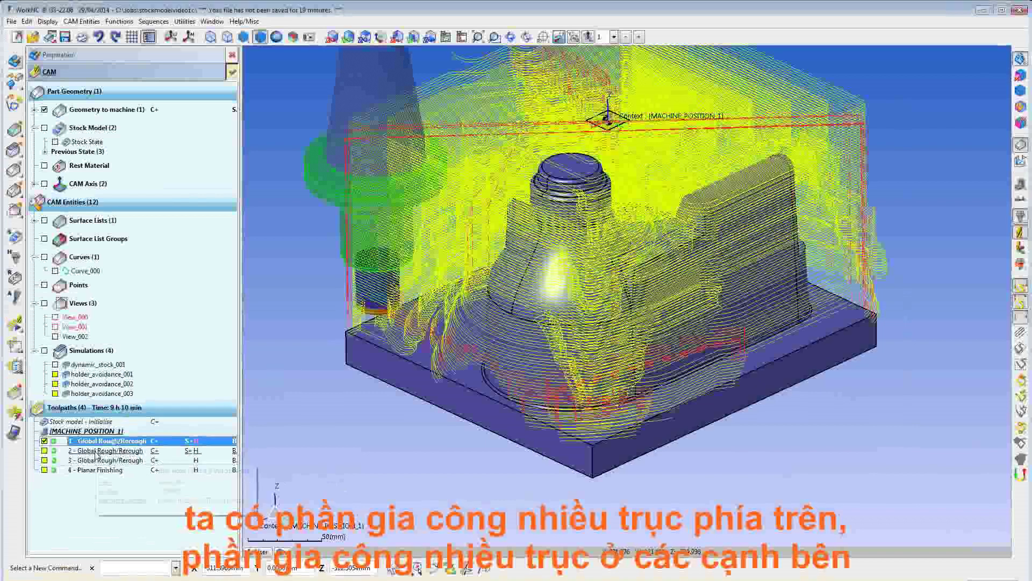
pyautogui.click(97, 451)
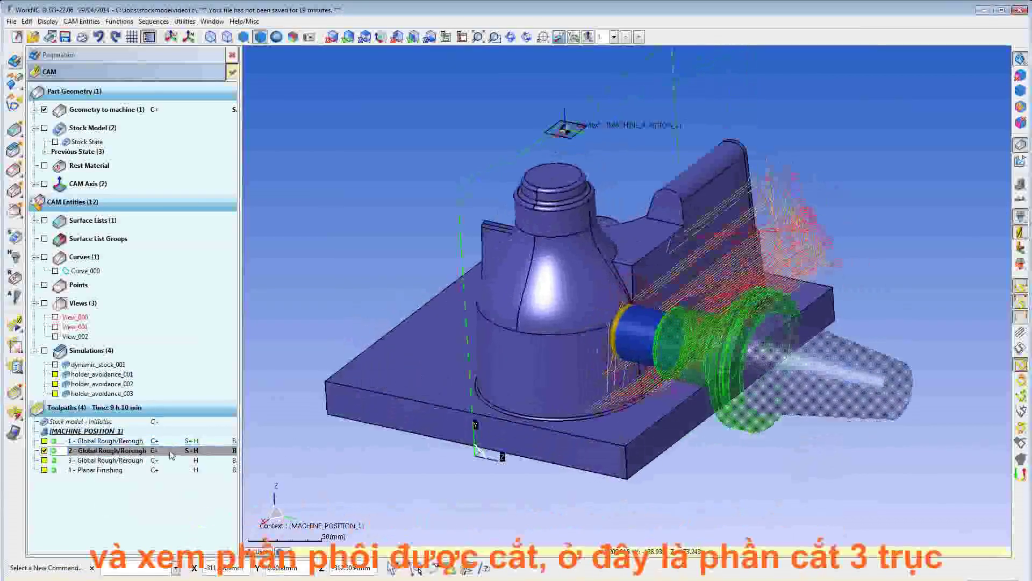
pyautogui.click(138, 461)
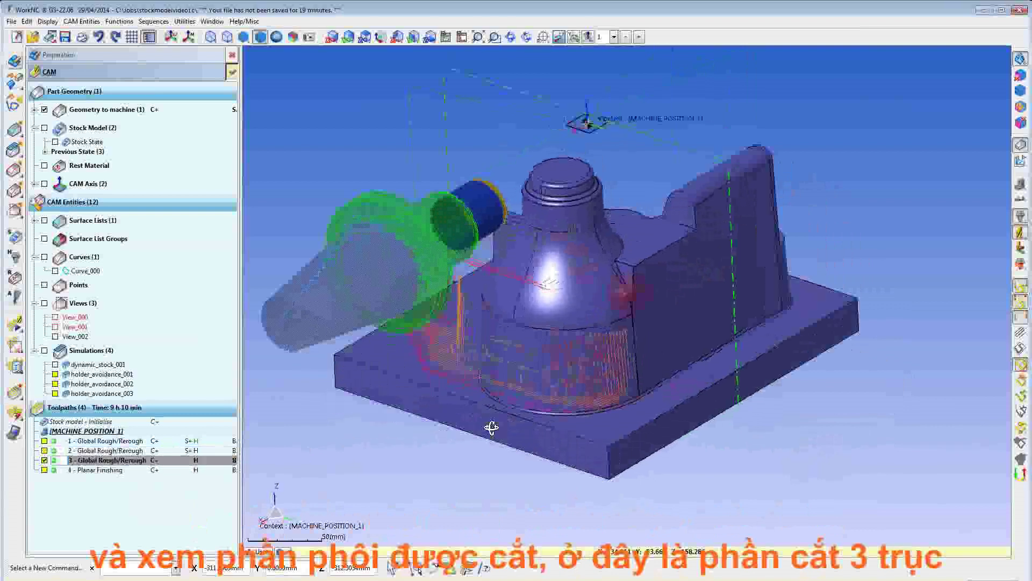
pyautogui.click(44, 461)
# Examine the remaining stock in simulations holder_avoidance_001, holder_avoidance_002 and holder_avoidance_003 in turn
pyautogui.click(111, 374)
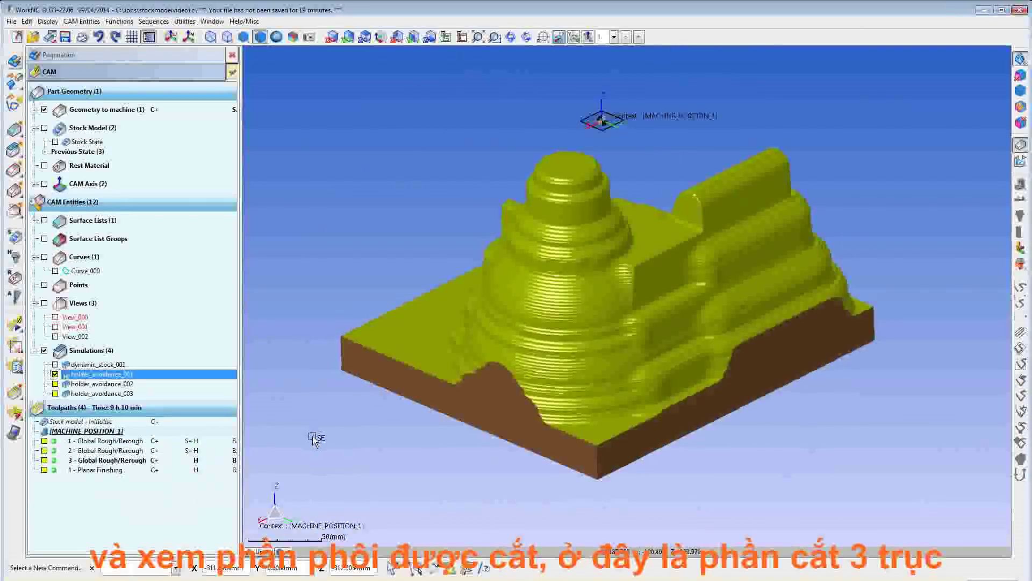
pyautogui.click(97, 383)
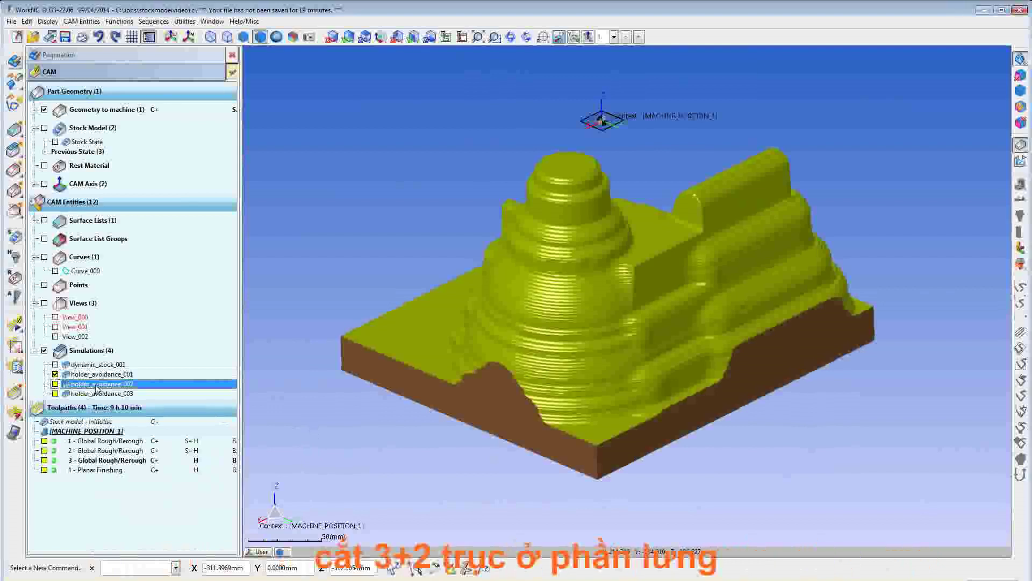
pyautogui.click(86, 396)
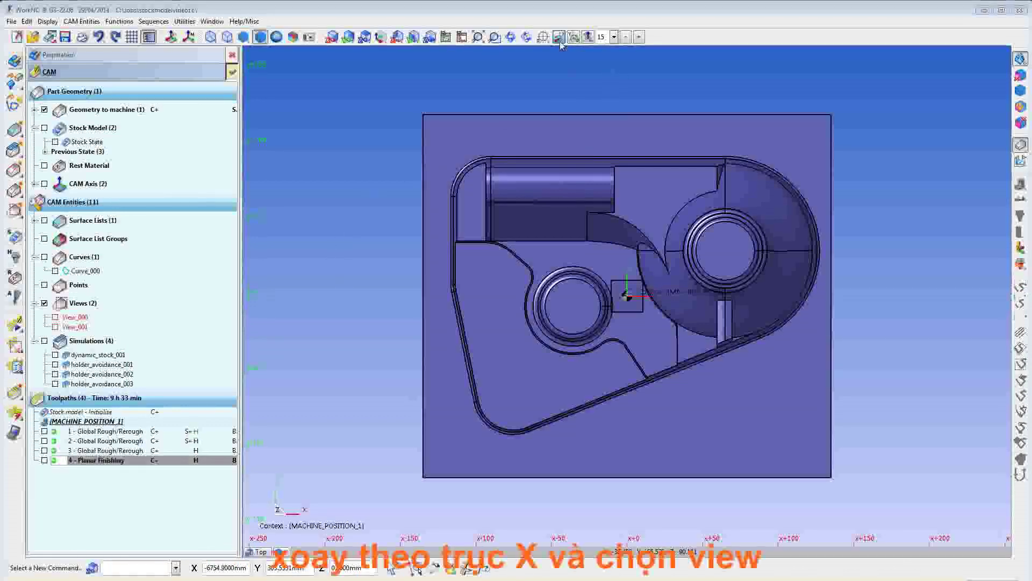
# Tilt the top view about X in 15° steps and create a view window over the back wall from about (-87, 130) to (62, 177)
pyautogui.click(638, 38)
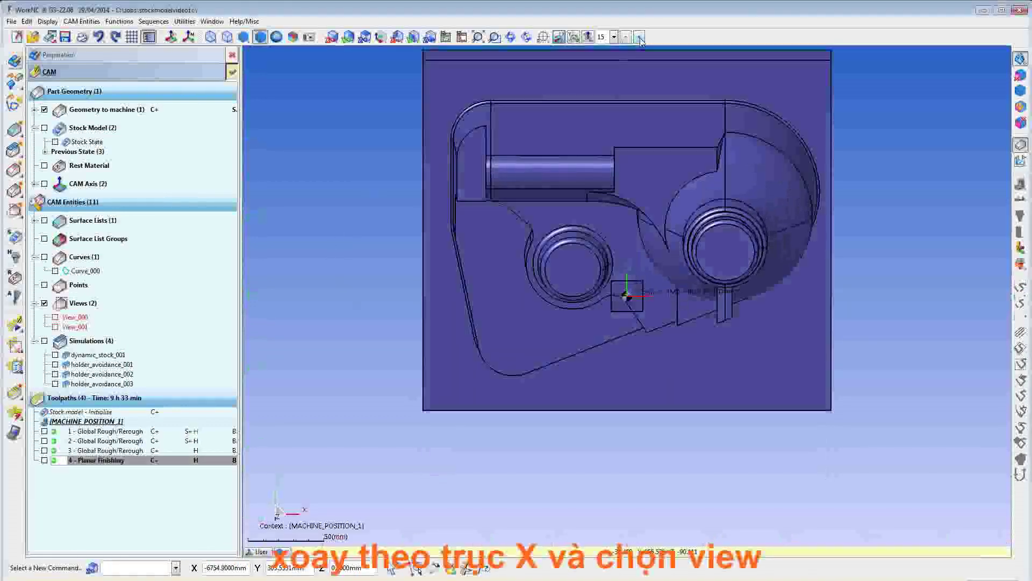
pyautogui.click(638, 38)
pyautogui.moveTo(639, 178); pyautogui.dragTo(638, 312, button='middle')
pyautogui.rightClick(603, 238)
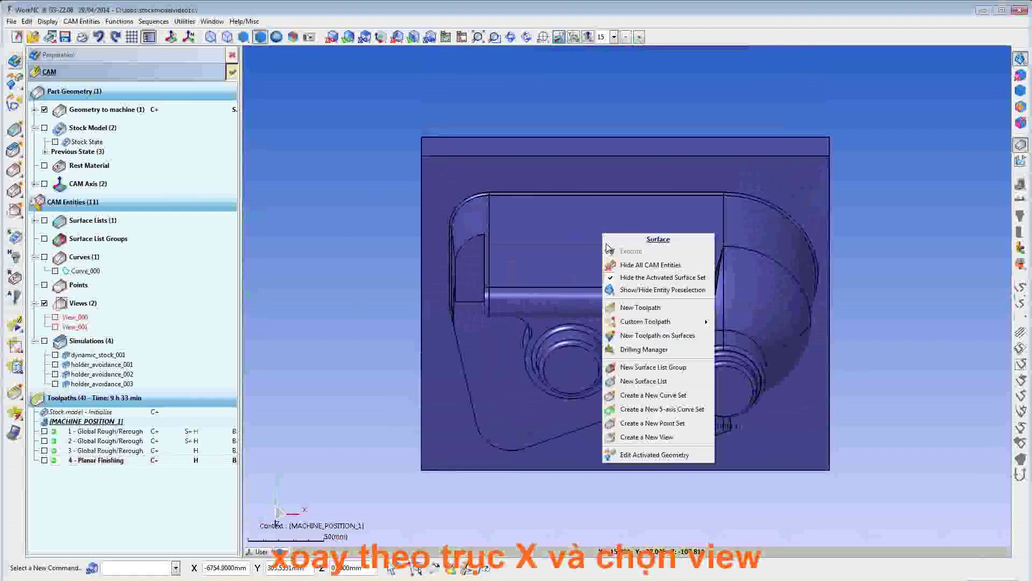
pyautogui.click(645, 437)
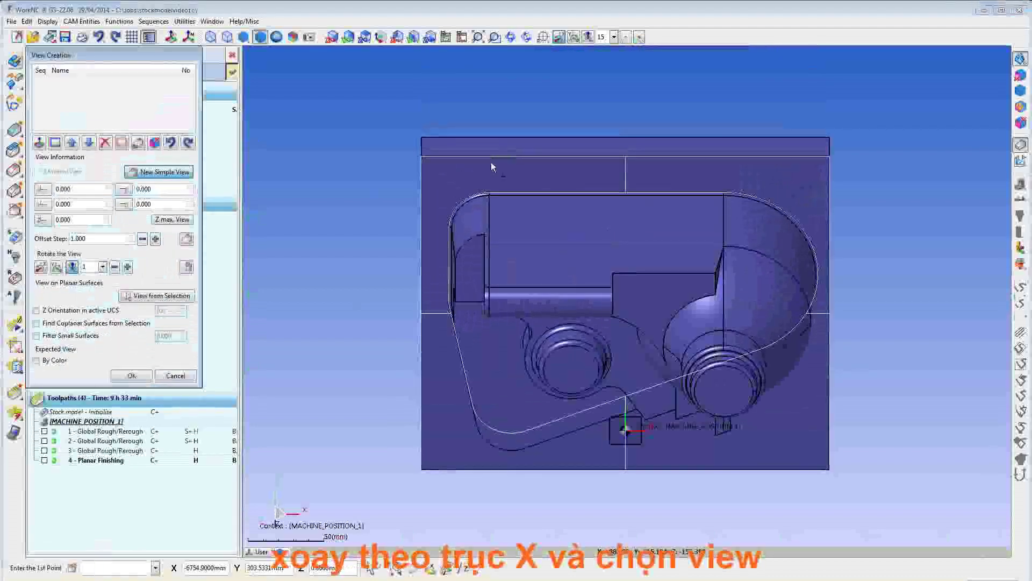
pyautogui.click(493, 163)
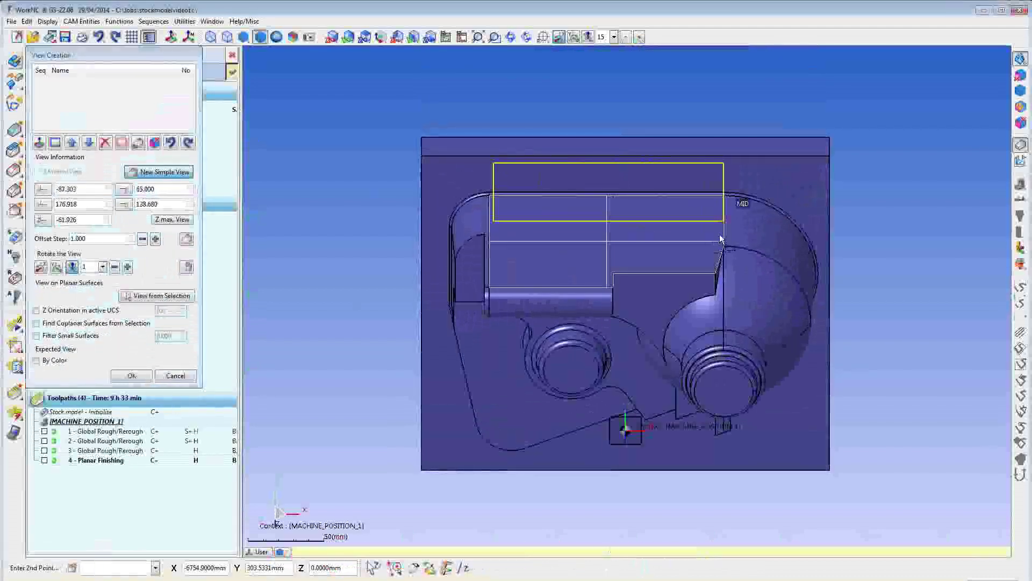
pyautogui.click(720, 237)
pyautogui.click(139, 375)
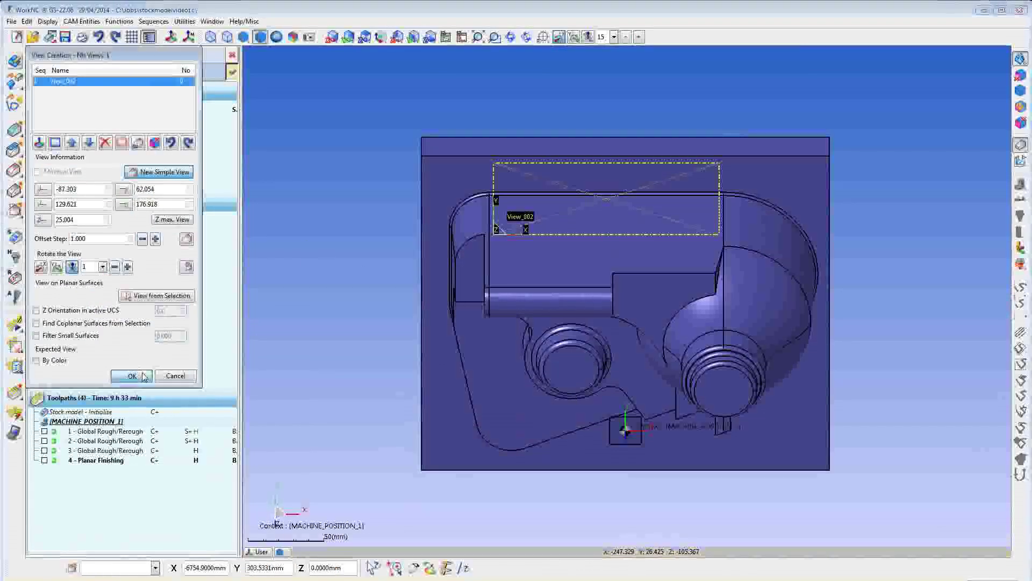
# Create a new Planar Finishing toolpath with its machining zone limited to View_002
pyautogui.rightClick(159, 500)
pyautogui.click(211, 279)
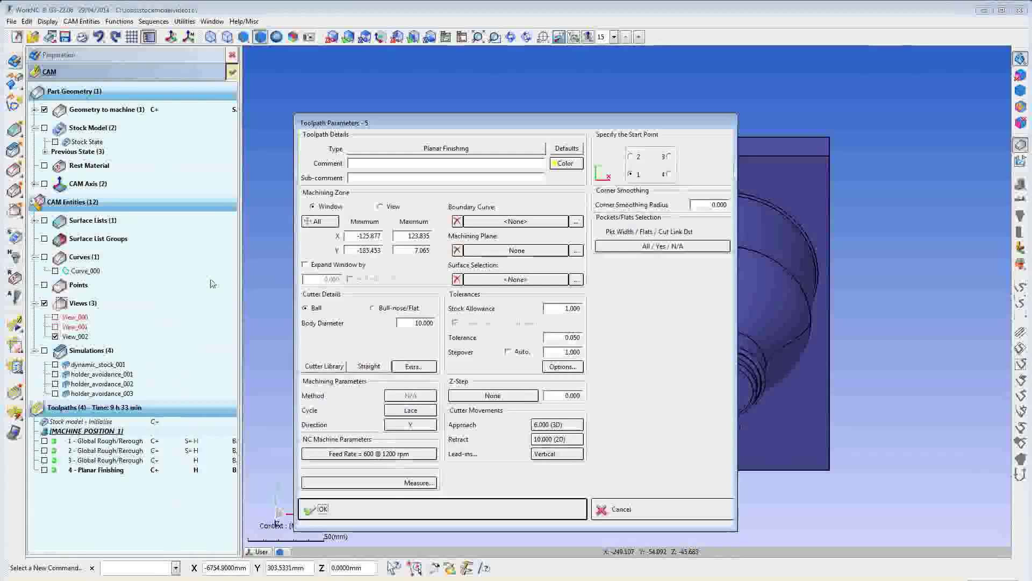
pyautogui.click(379, 207)
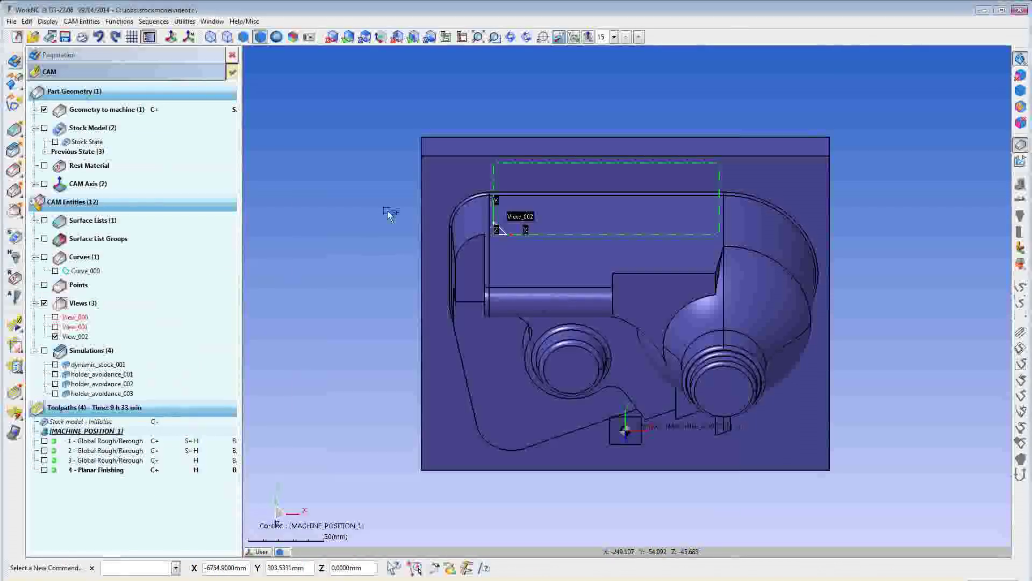
pyautogui.click(553, 238)
pyautogui.click(377, 509)
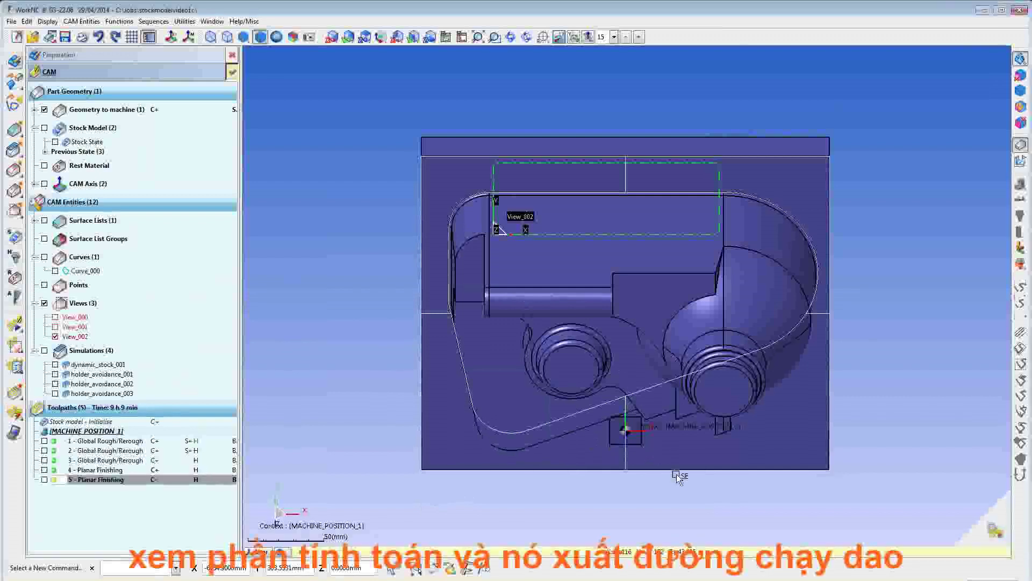
# Execute the batch calculation of Planar Finishing toolpath 5
pyautogui.click(983, 535)
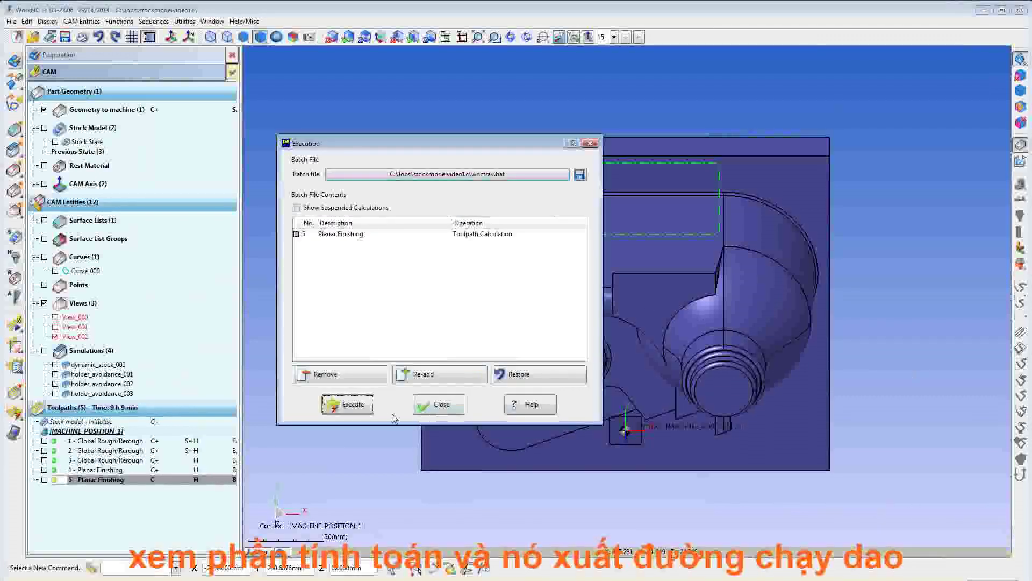
pyautogui.click(371, 405)
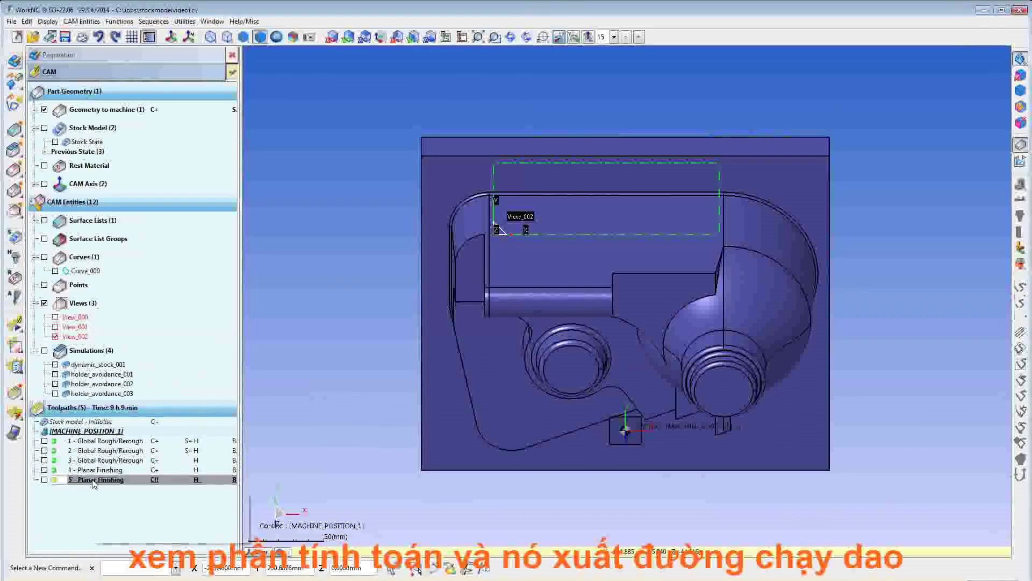
pyautogui.moveTo(724, 430); pyautogui.dragTo(722, 380, button='middle')
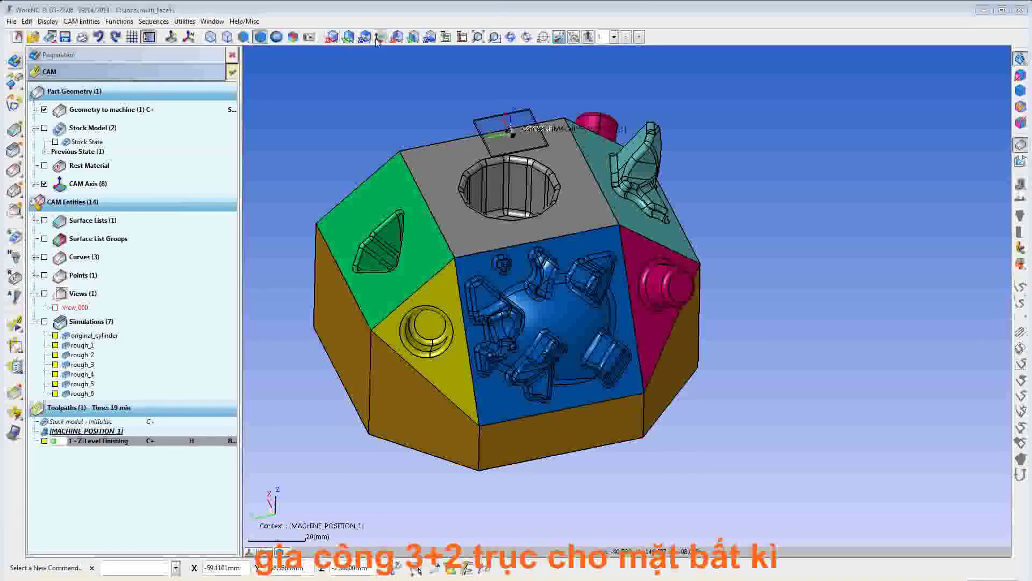
# Create a new view from the planar surface of the blue sloped face that carries several raised features
pyautogui.click(380, 37)
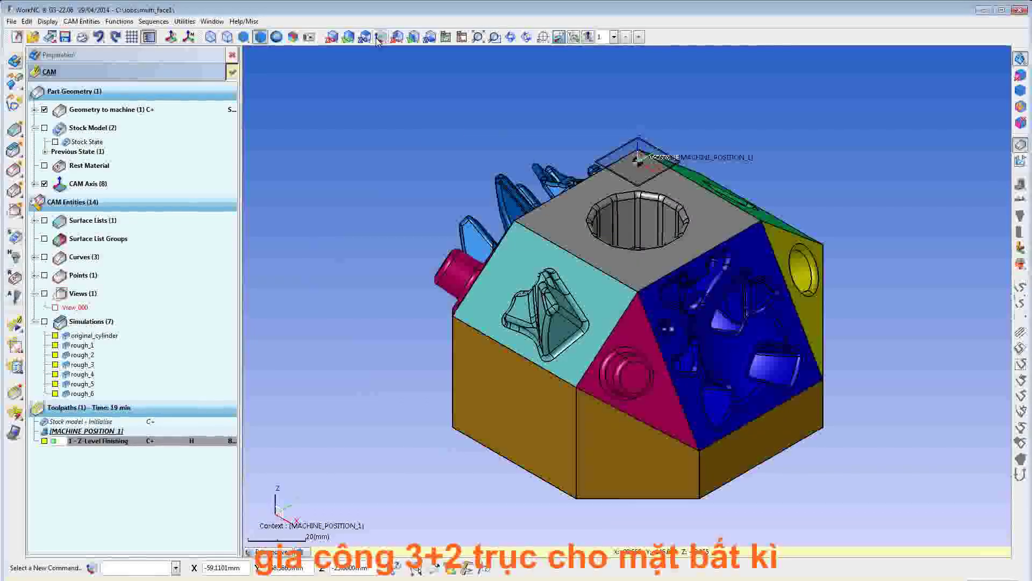
pyautogui.click(365, 38)
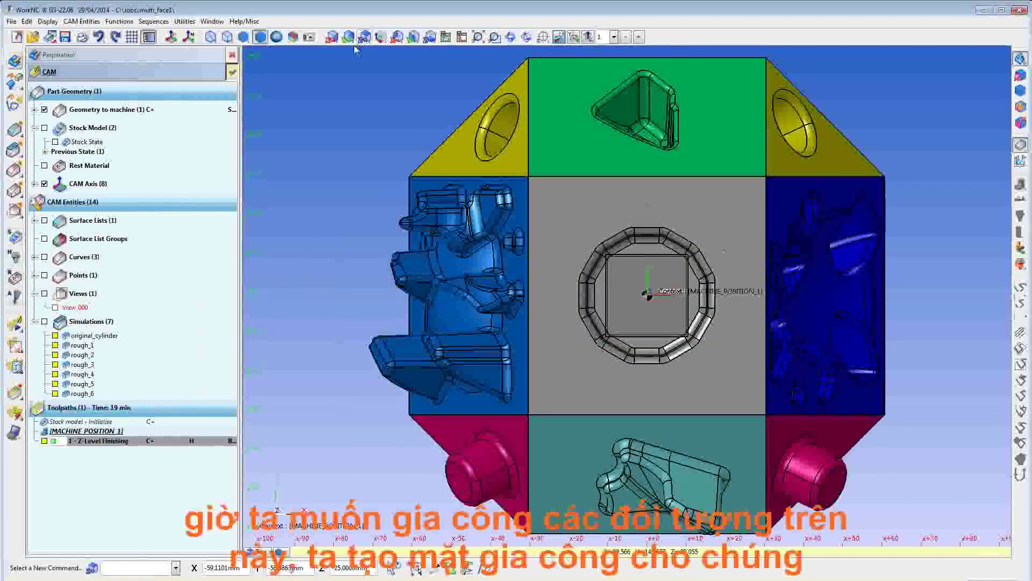
pyautogui.click(382, 39)
pyautogui.moveTo(628, 396); pyautogui.dragTo(780, 360, button='middle')
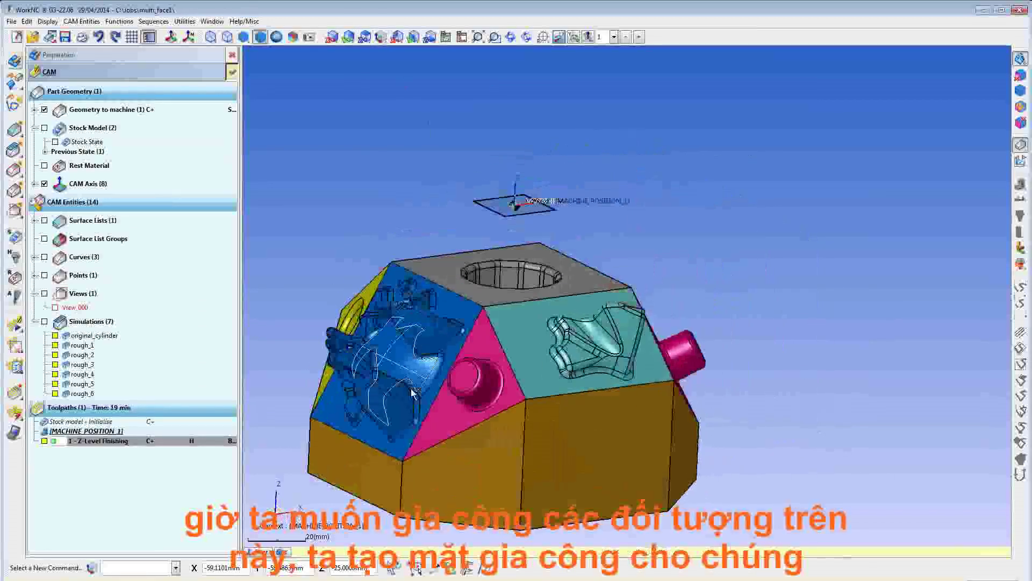
pyautogui.moveTo(412, 393); pyautogui.dragTo(474, 329, button='middle')
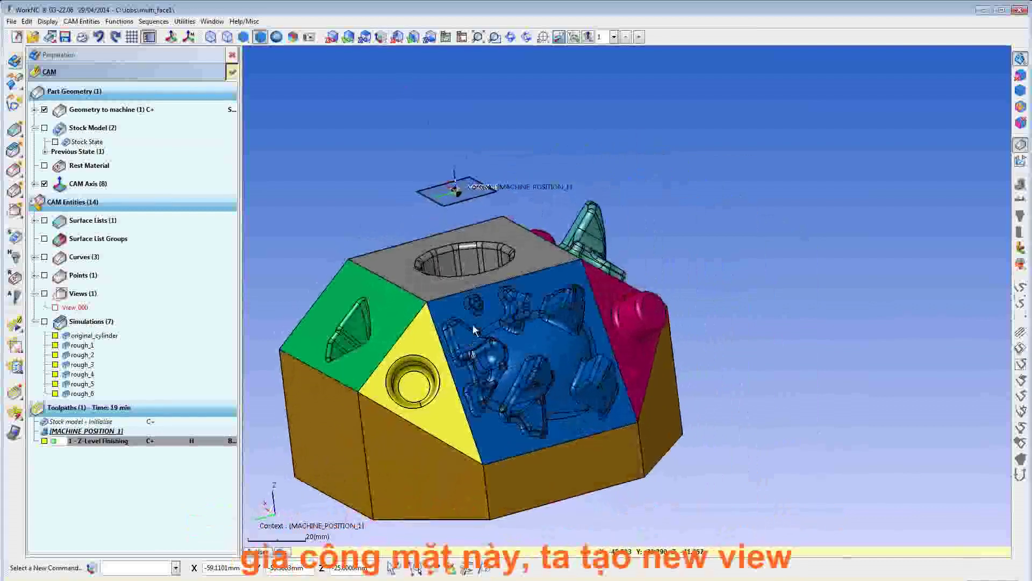
pyautogui.rightClick(484, 433)
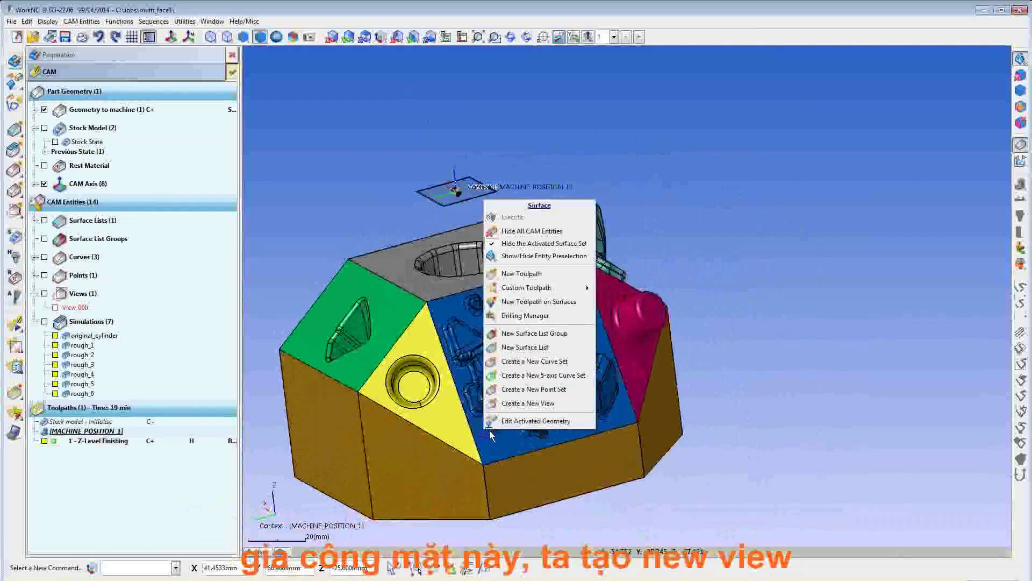
pyautogui.click(538, 404)
pyautogui.click(161, 296)
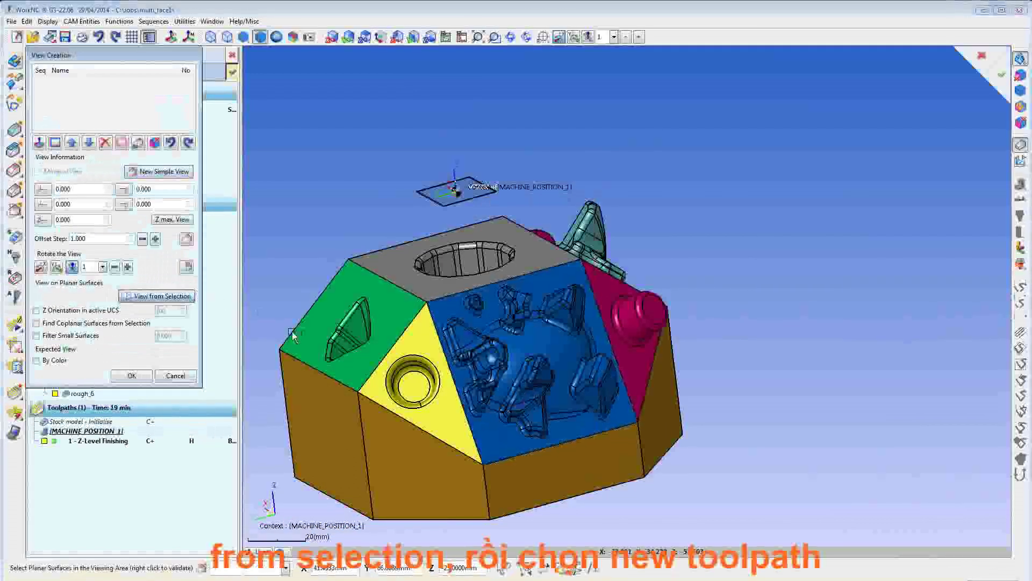
pyautogui.click(489, 438)
pyautogui.rightClick(490, 439)
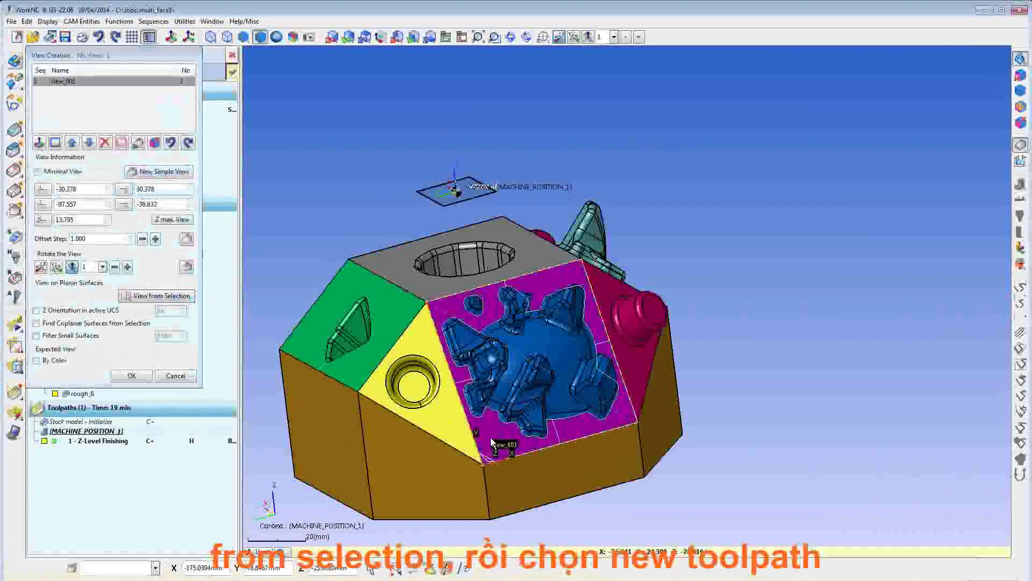
pyautogui.click(144, 375)
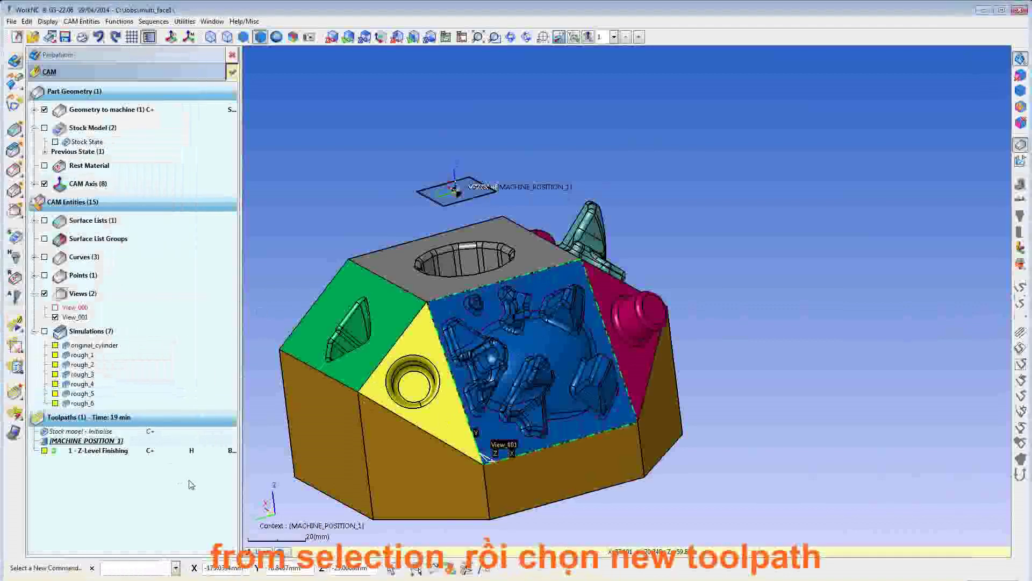
# Set up a new Z-Level Finishing toolpath with the SECO 12345 ball-end cutter from the cutter library
pyautogui.rightClick(495, 210)
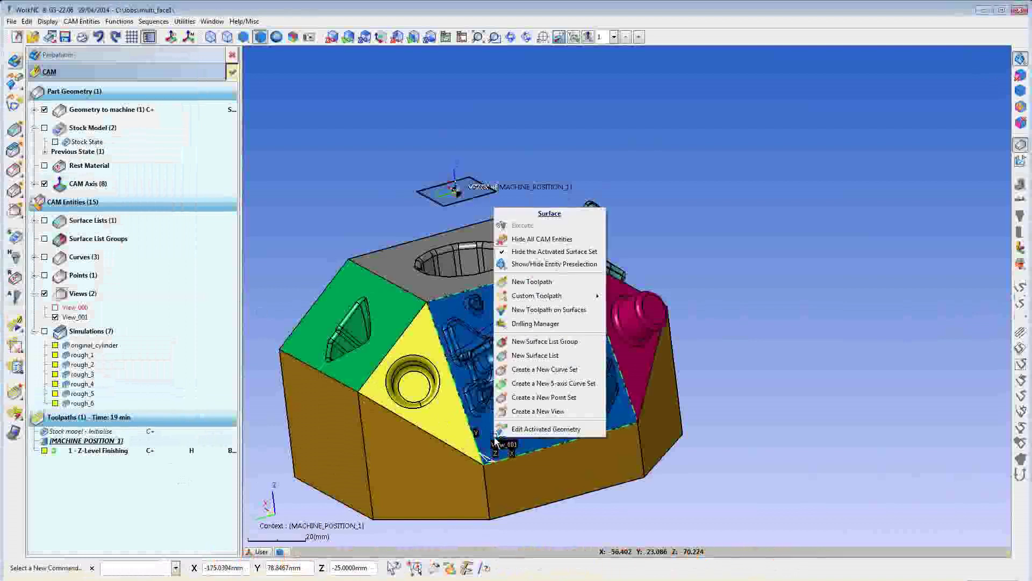
pyautogui.click(549, 288)
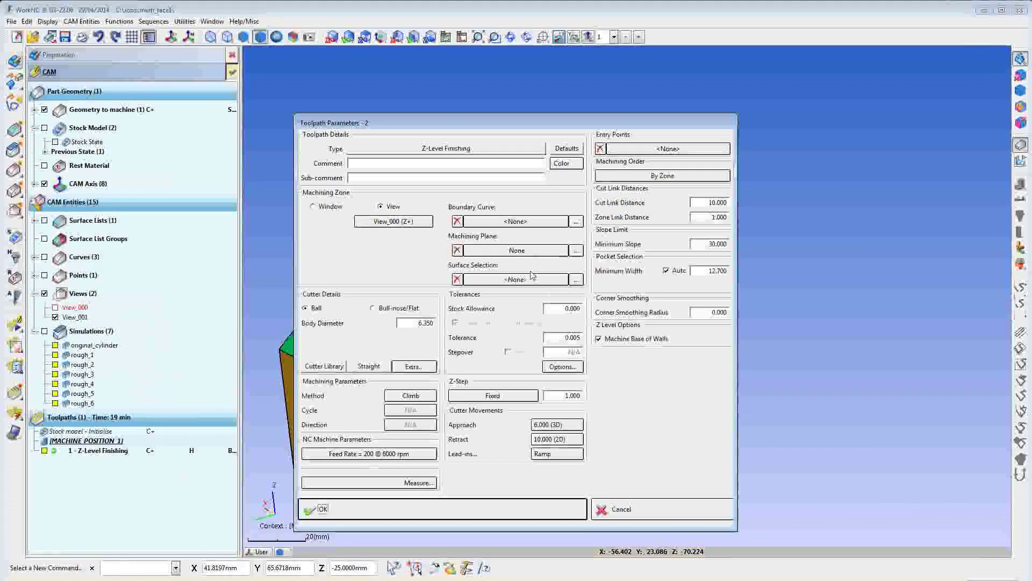
pyautogui.click(324, 366)
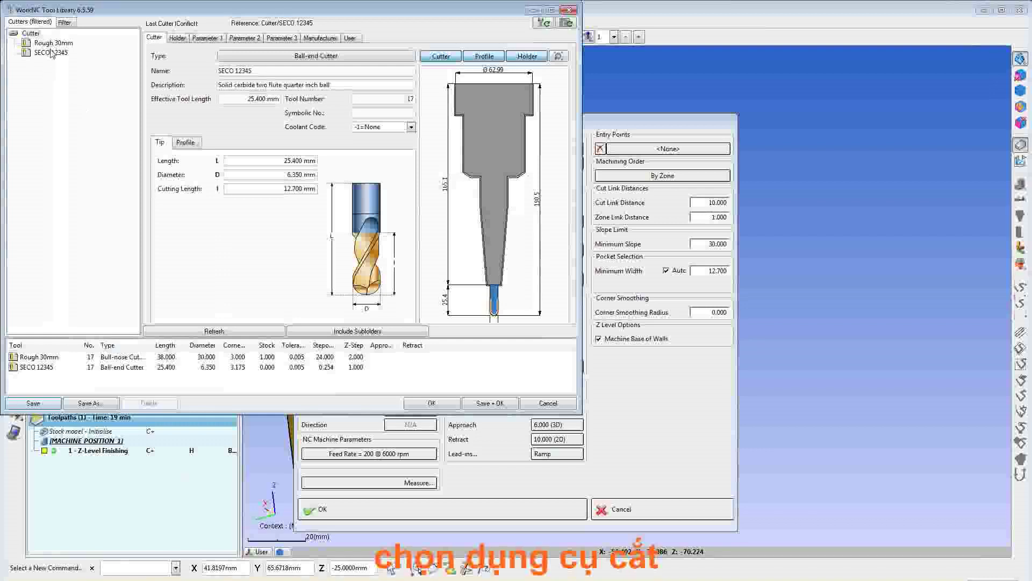
pyautogui.click(51, 52)
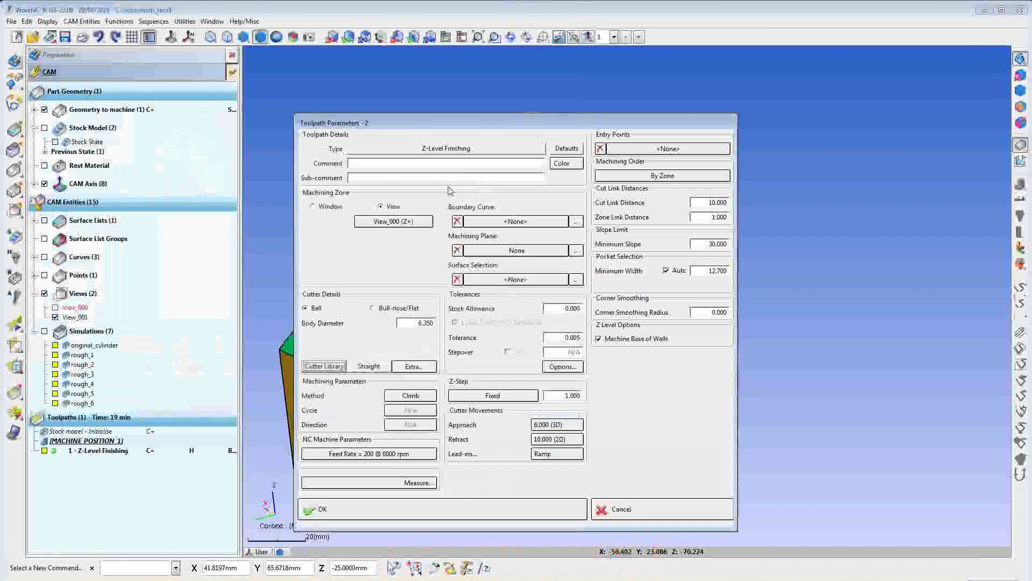
# Limit the toolpath's machining zone to View_001, accept the parameters and display the calculated passes on the blue face
pyautogui.click(403, 223)
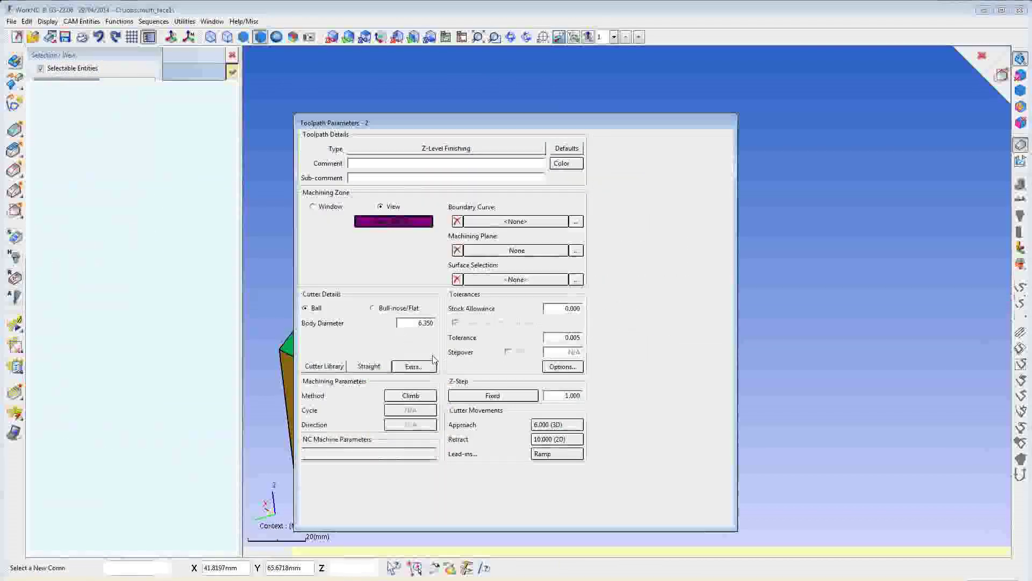
pyautogui.click(454, 370)
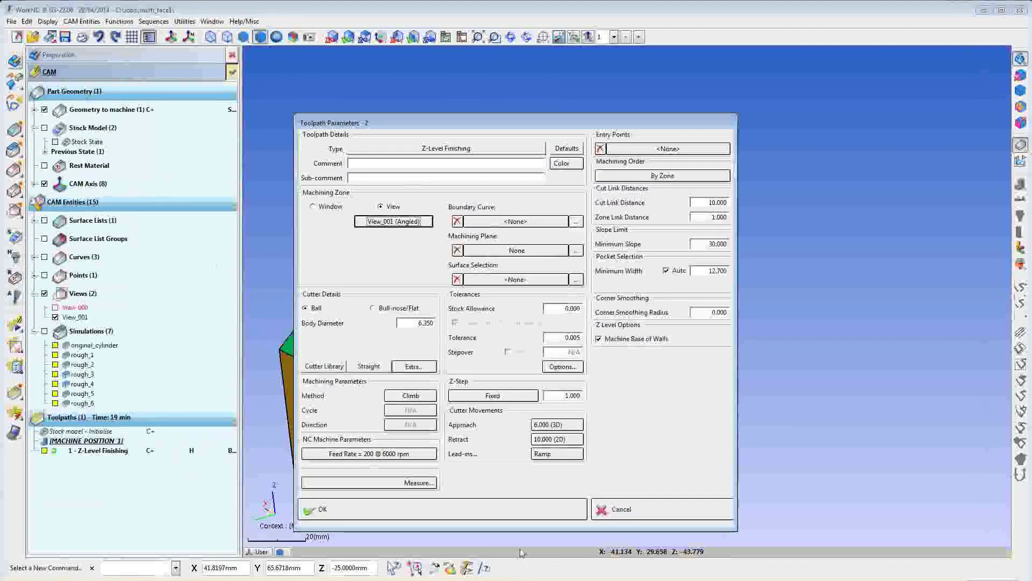
pyautogui.click(317, 509)
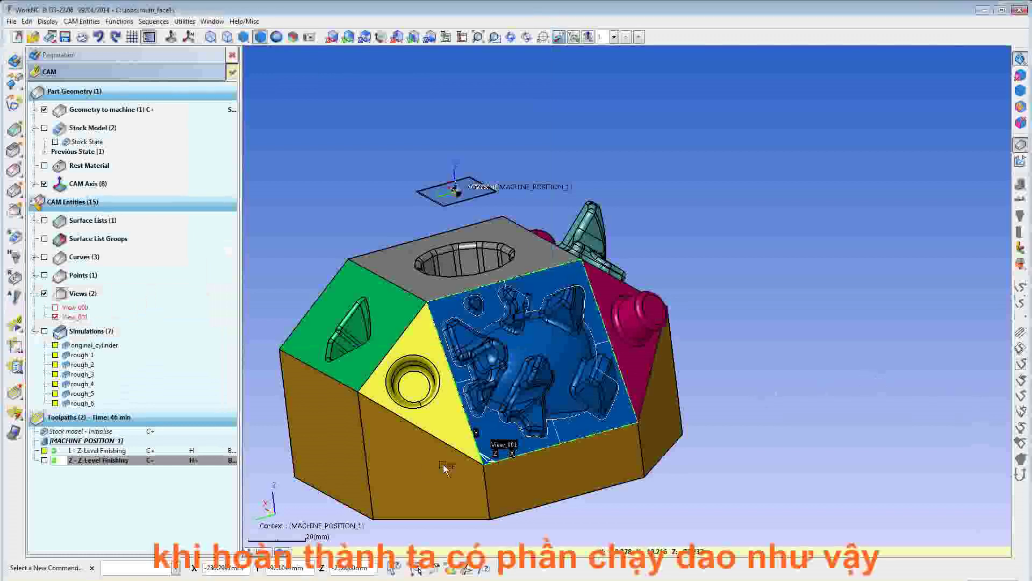
pyautogui.doubleClick(96, 464)
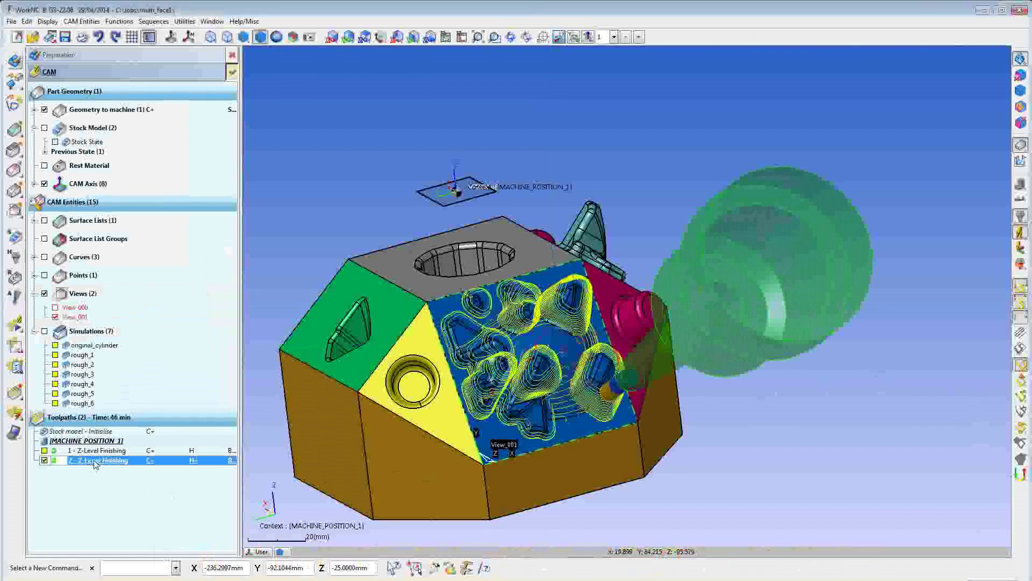
pyautogui.moveTo(589, 339); pyautogui.dragTo(680, 322, button='middle')
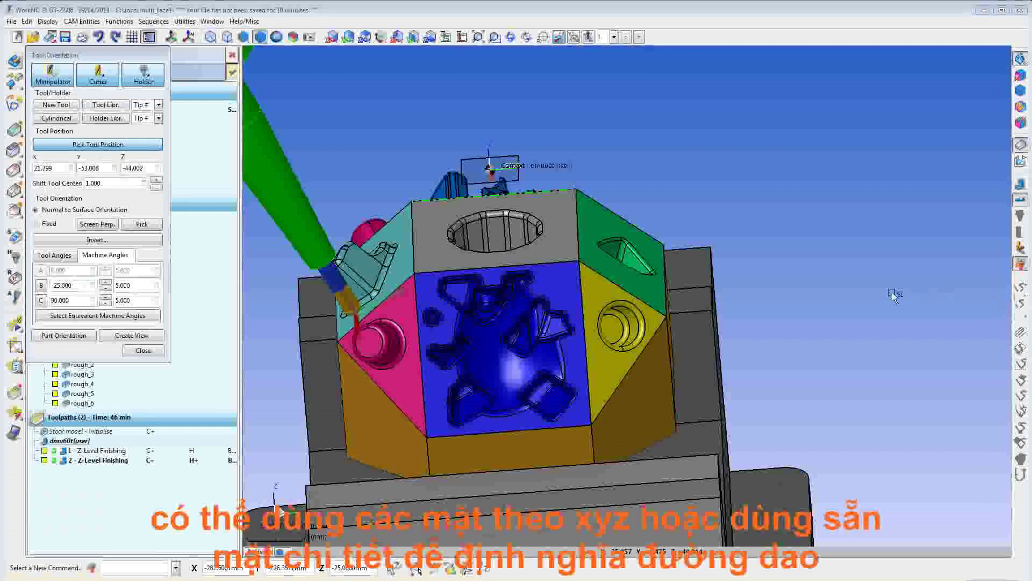
# Step machine angle B to -15° in 5° increments to try the tool orientation against the part on the machine model
pyautogui.moveTo(848, 298); pyautogui.dragTo(807, 325, button='middle')
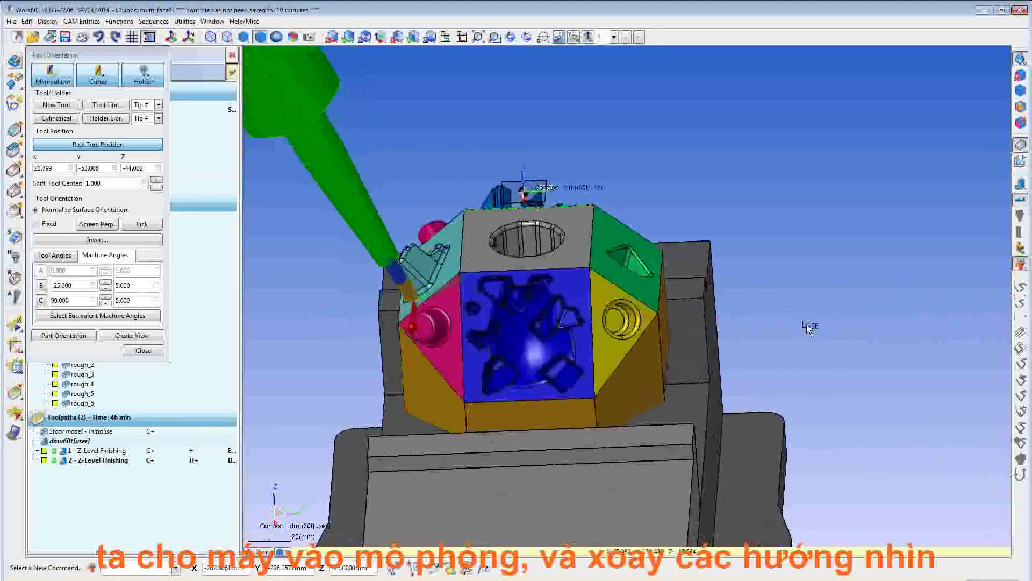
pyautogui.scroll(3, 771, 280)
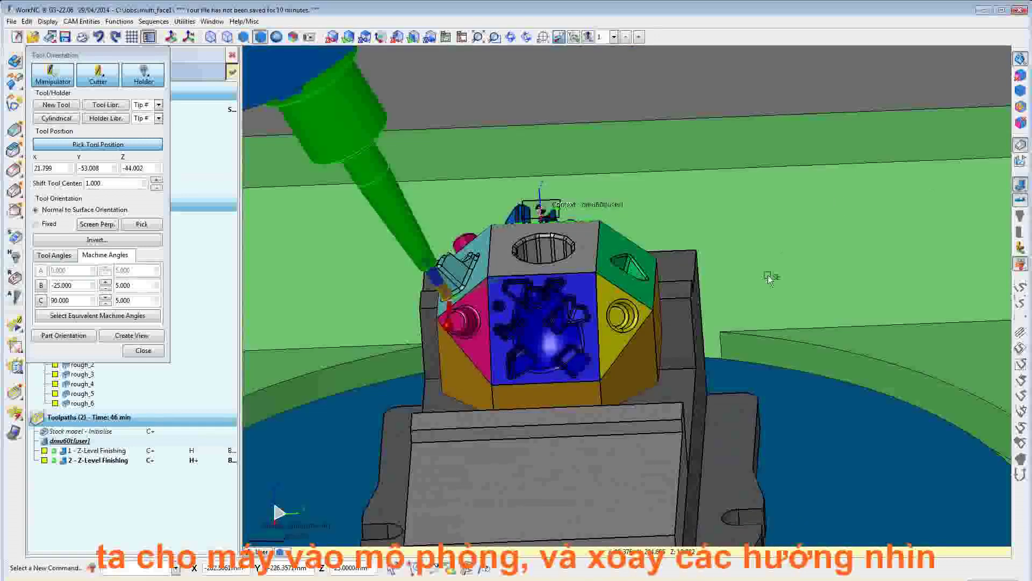
pyautogui.scroll(-2, 792, 376)
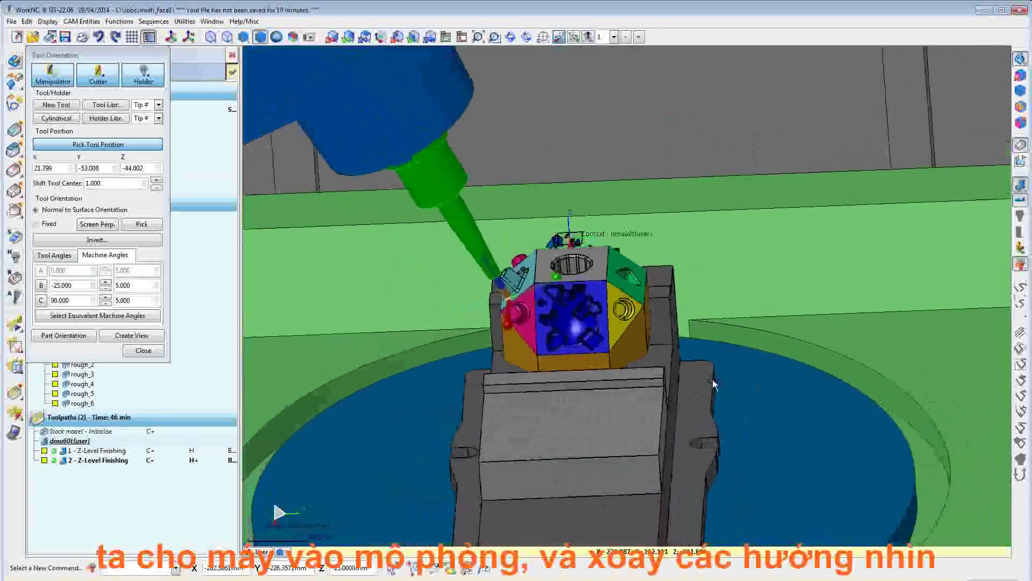
pyautogui.scroll(-4, 411, 316)
pyautogui.click(106, 282)
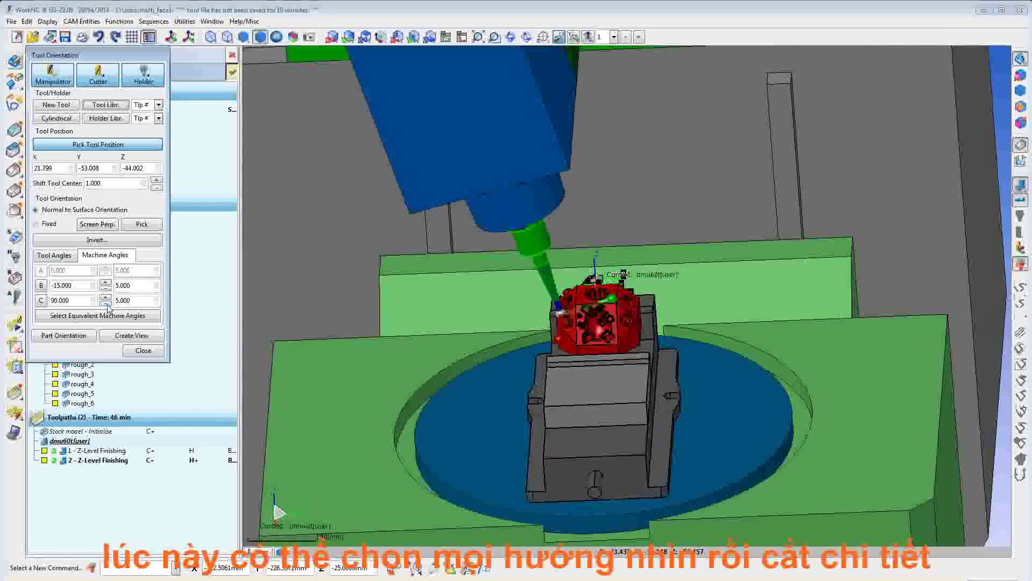
pyautogui.click(106, 290)
pyautogui.click(106, 290)
pyautogui.click(106, 291)
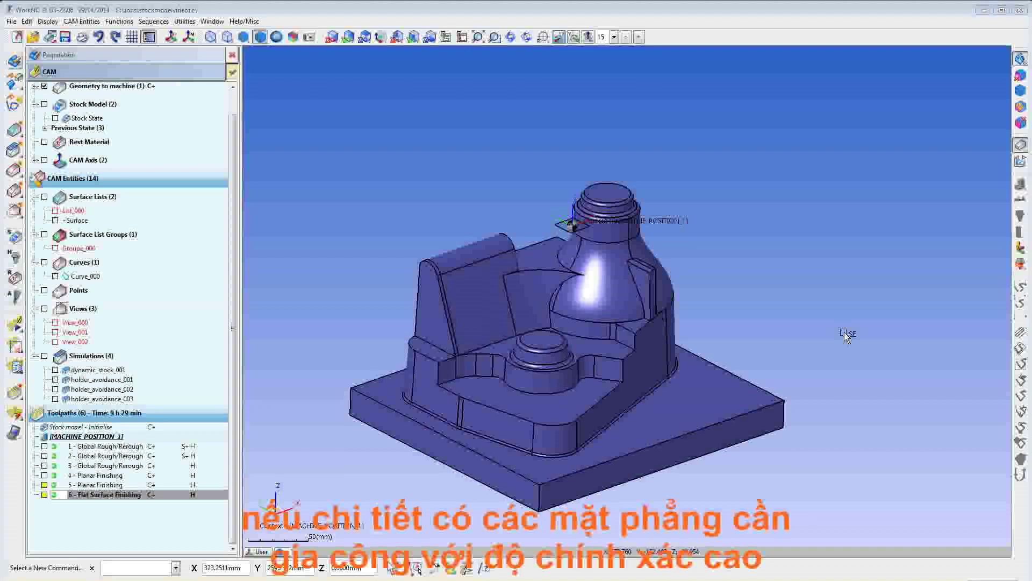
# Display Flat Surface Finishing toolpath 6 on the top face of the tall bottle-shaped boss
pyautogui.moveTo(833, 318); pyautogui.dragTo(848, 297, button='middle')
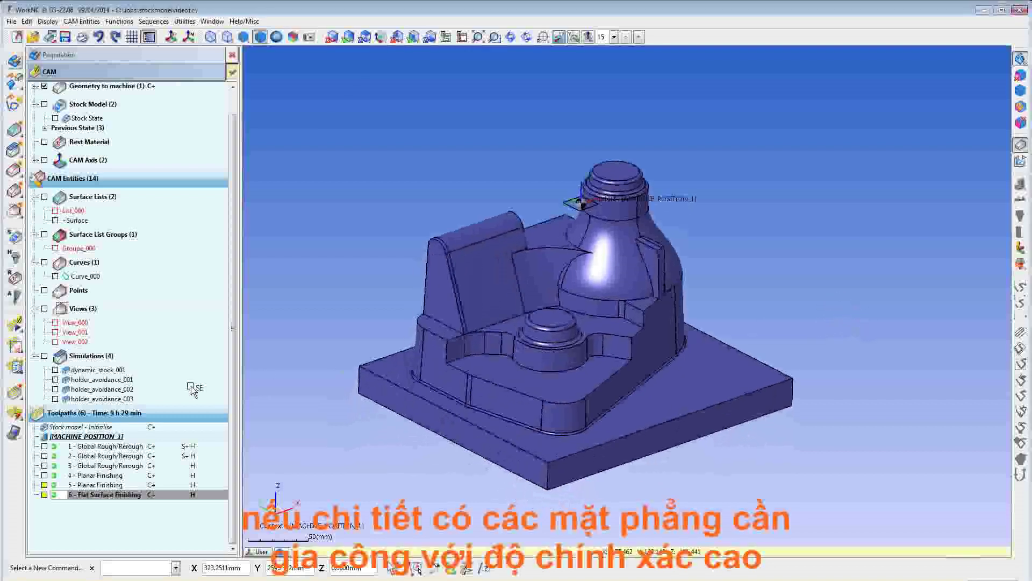
pyautogui.click(104, 494)
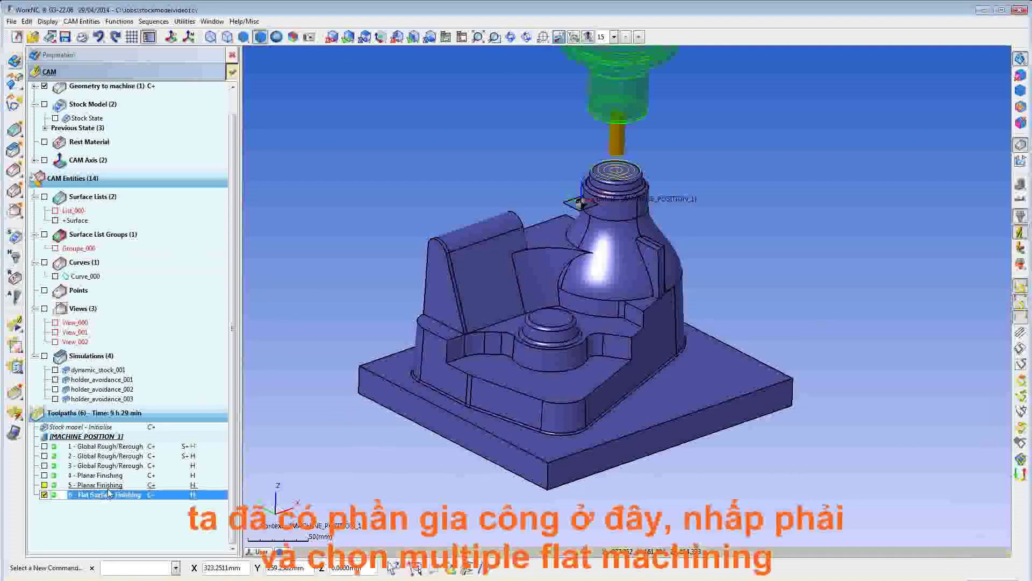
pyautogui.moveTo(108, 492)
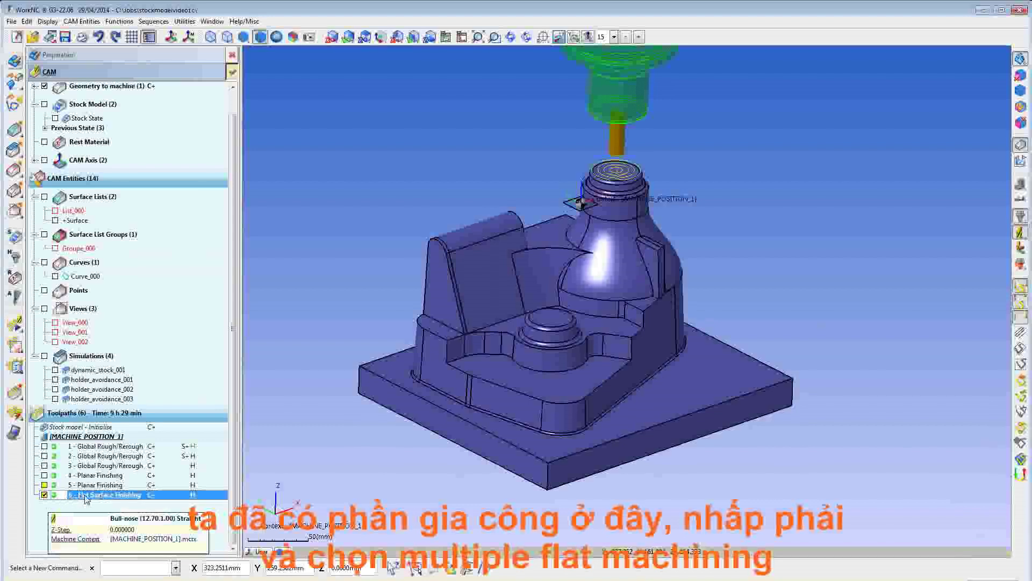
# Apply Multiple Flat Surface Machining to toolpath 6, window-selecting the planar surfaces above the base plate and validating the selection
pyautogui.rightClick(86, 498)
pyautogui.moveTo(147, 248)
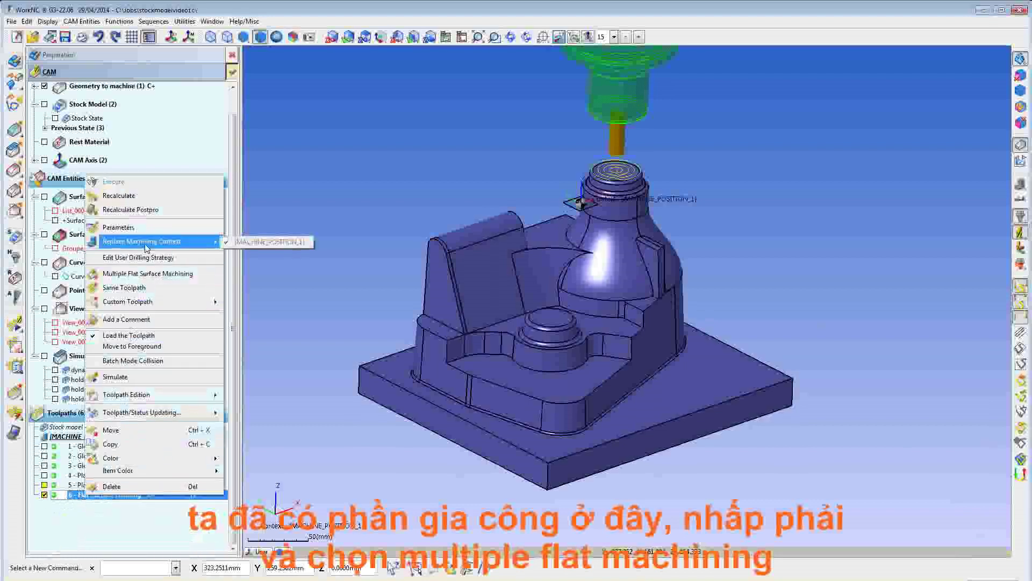
pyautogui.click(146, 274)
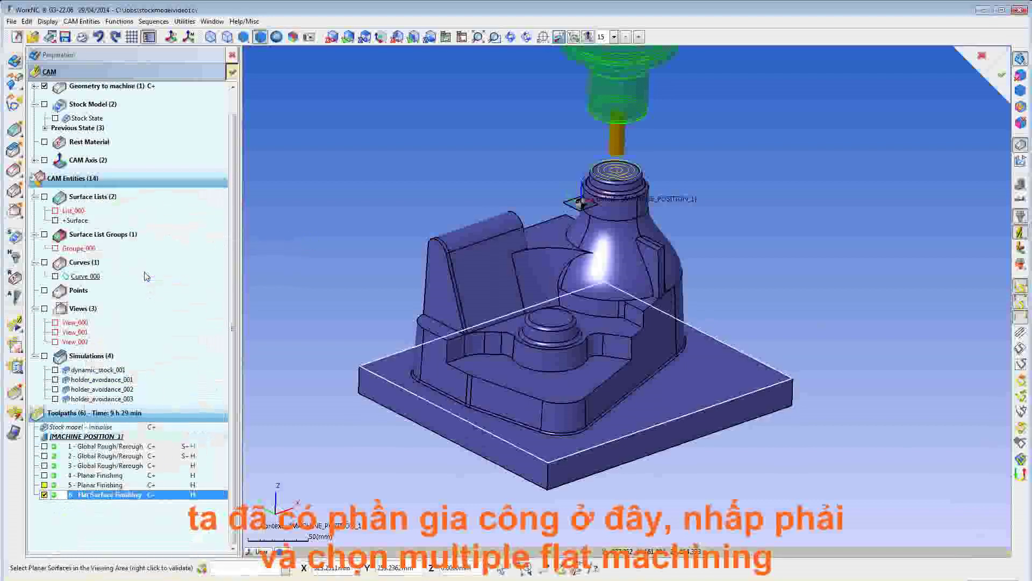
pyautogui.moveTo(527, 301); pyautogui.dragTo(795, 357, button='middle')
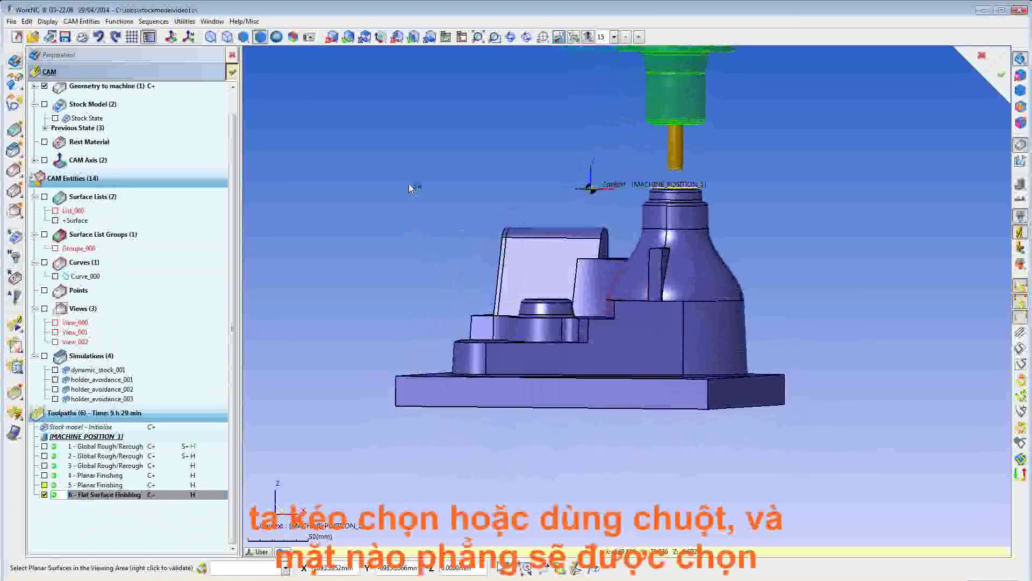
pyautogui.click(409, 170)
pyautogui.moveTo(408, 169); pyautogui.dragTo(649, 185, button='middle')
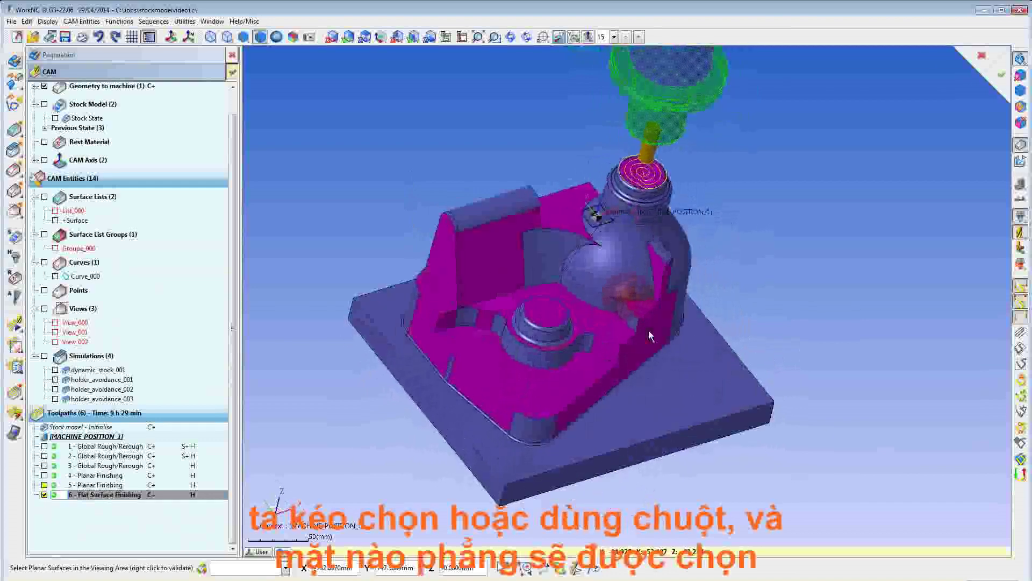
pyautogui.click(649, 183)
pyautogui.rightClick(909, 183)
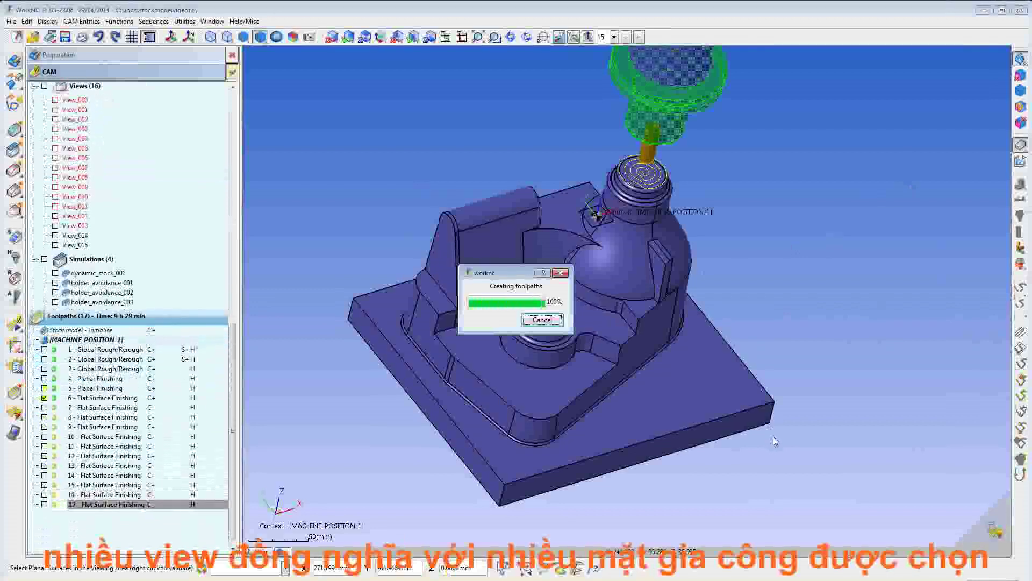
# Execute the batch calculation of the new Flat Surface Finishing toolpaths 7 to 19
pyautogui.rightClick(989, 534)
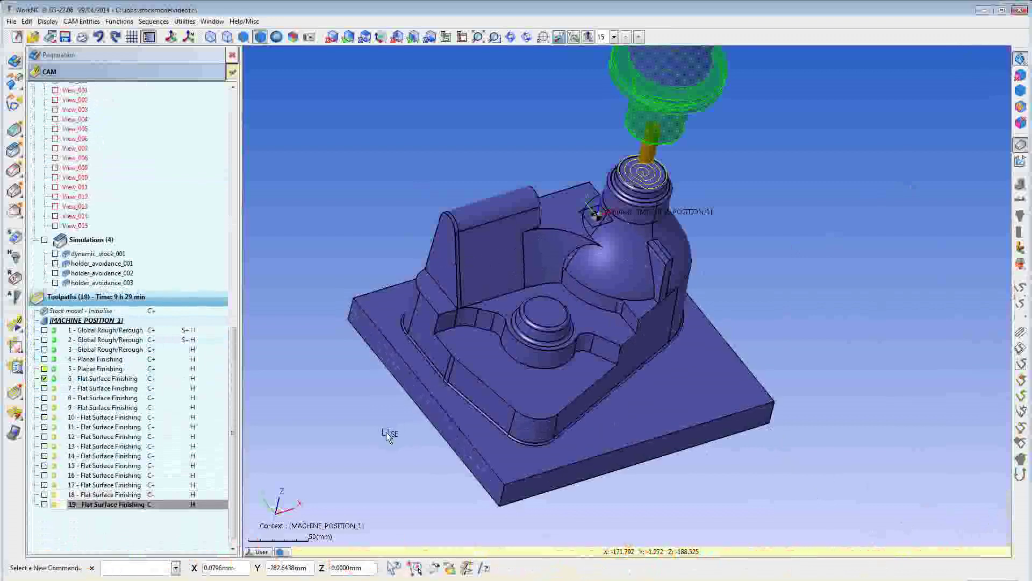
pyautogui.hotkey('ctrl', 's')
pyautogui.click(349, 410)
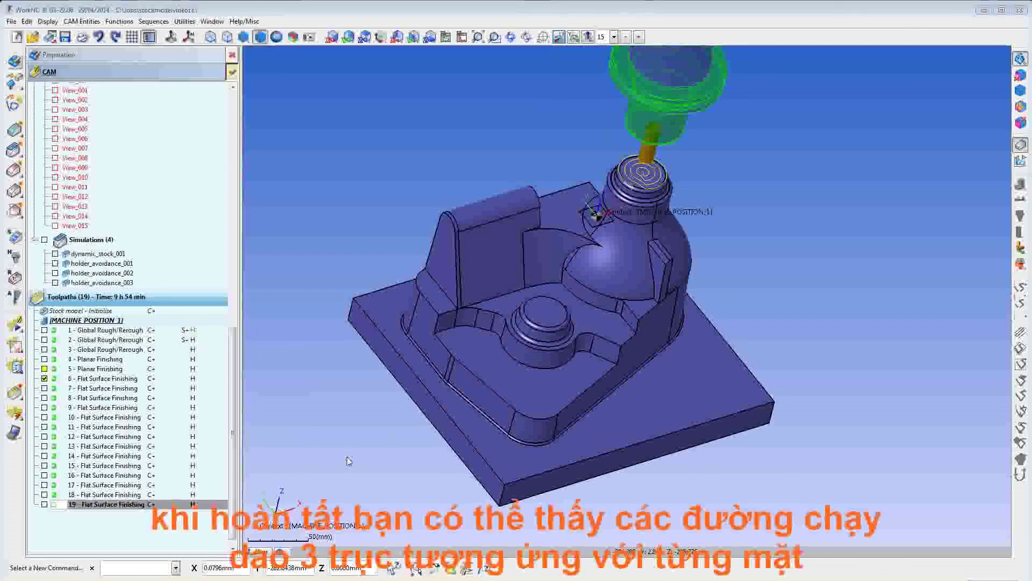
# Display Flat Surface Finishing toolpaths 18 down to 14 one at a time to review the passes and tool orientation on each face
pyautogui.click(129, 496)
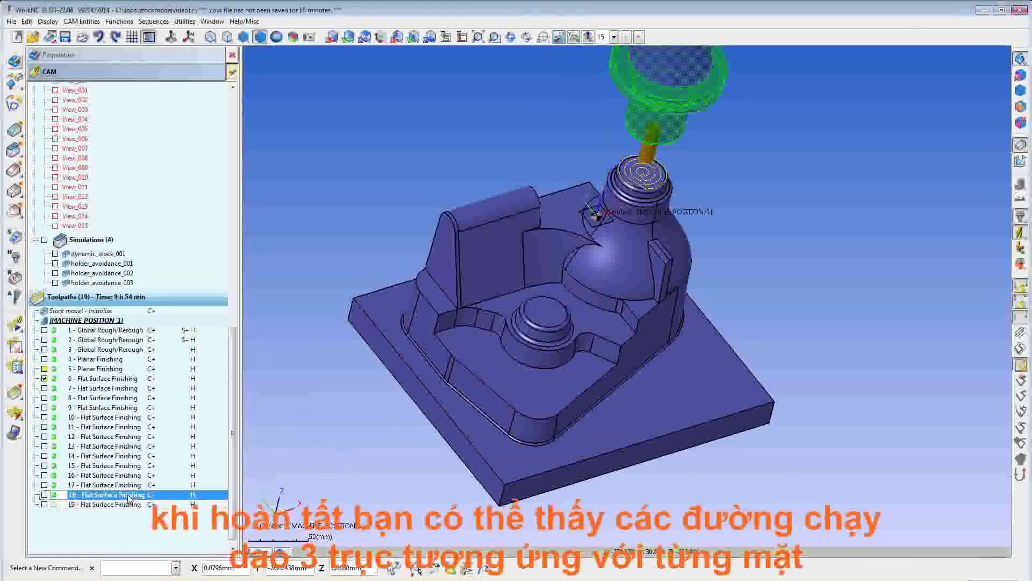
pyautogui.doubleClick(94, 487)
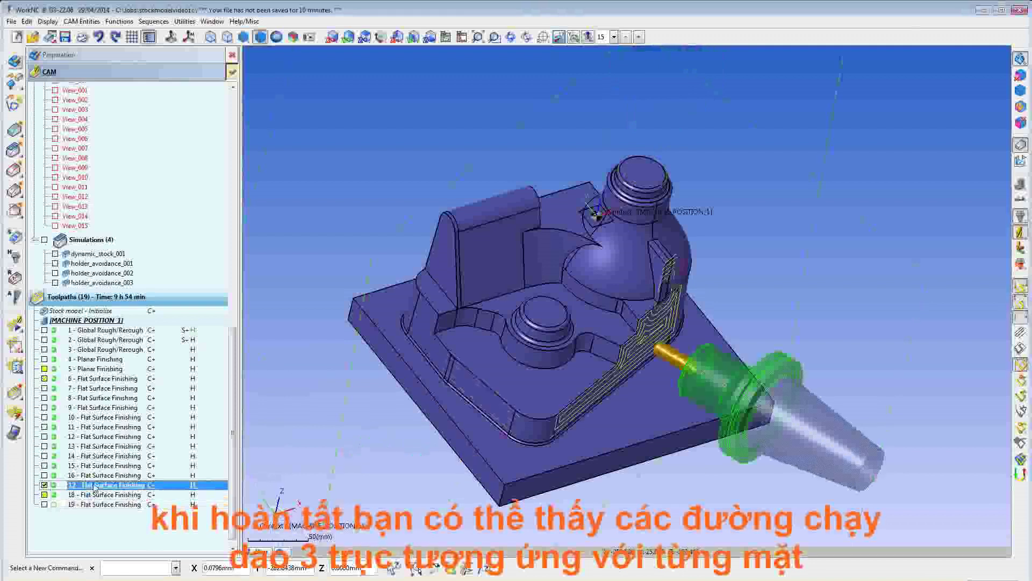
pyautogui.doubleClick(99, 475)
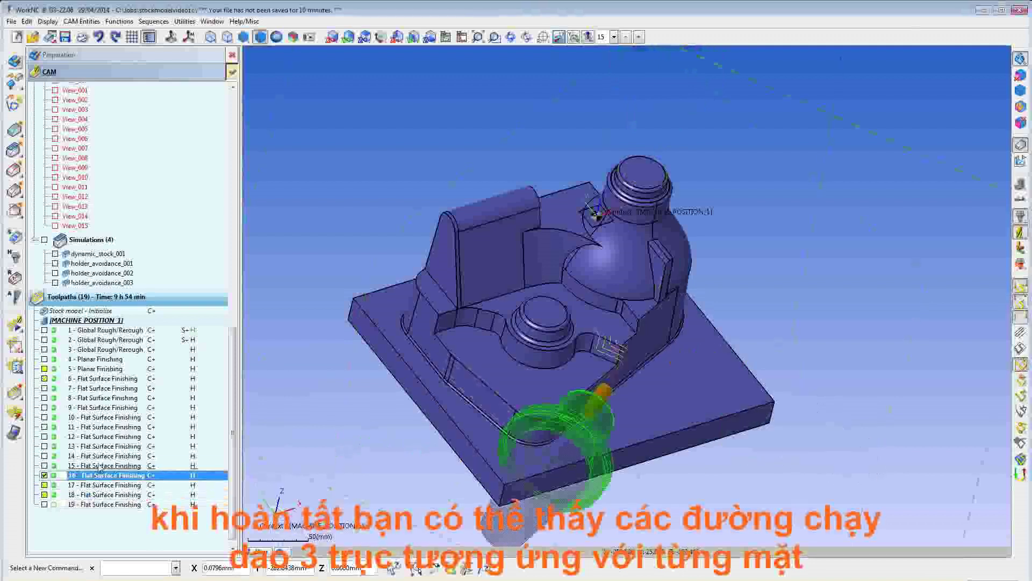
pyautogui.doubleClick(100, 465)
pyautogui.doubleClick(103, 456)
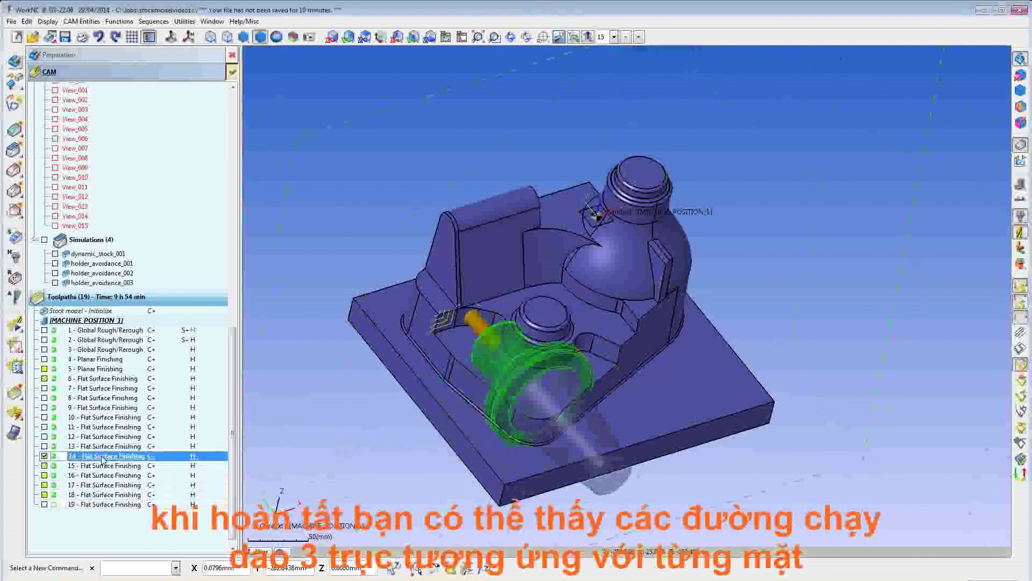
pyautogui.moveTo(105, 459)
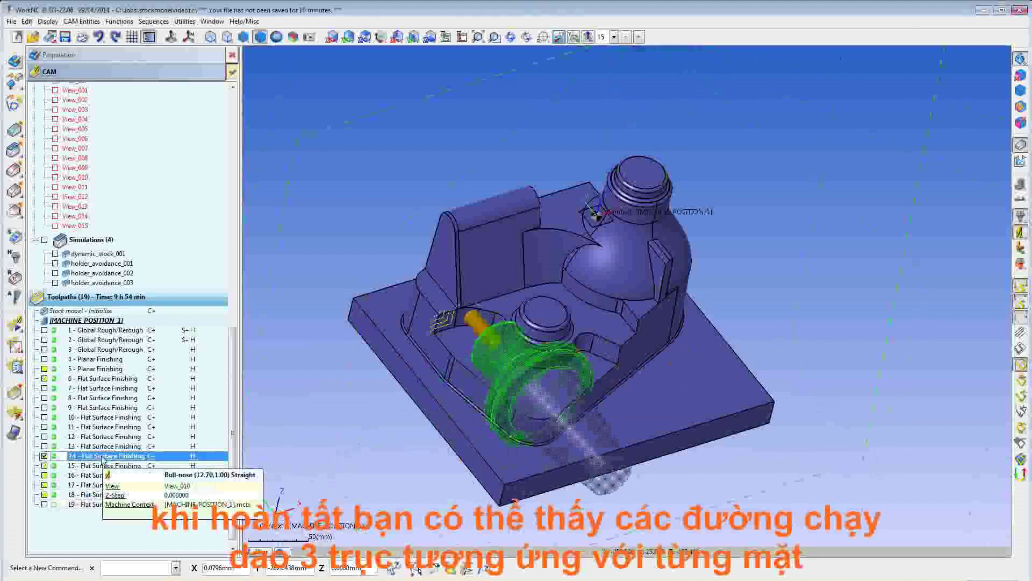
pyautogui.click(45, 456)
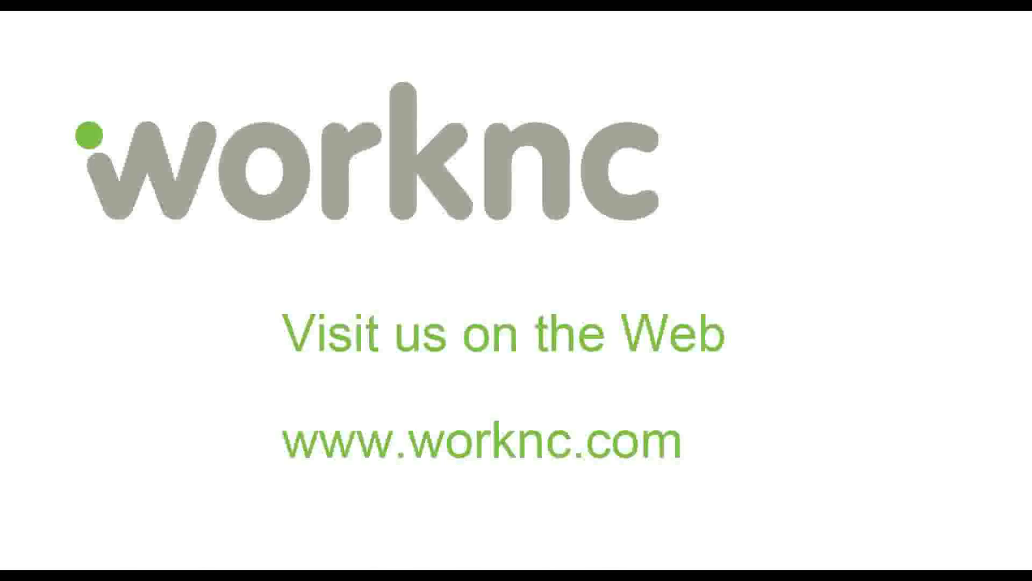